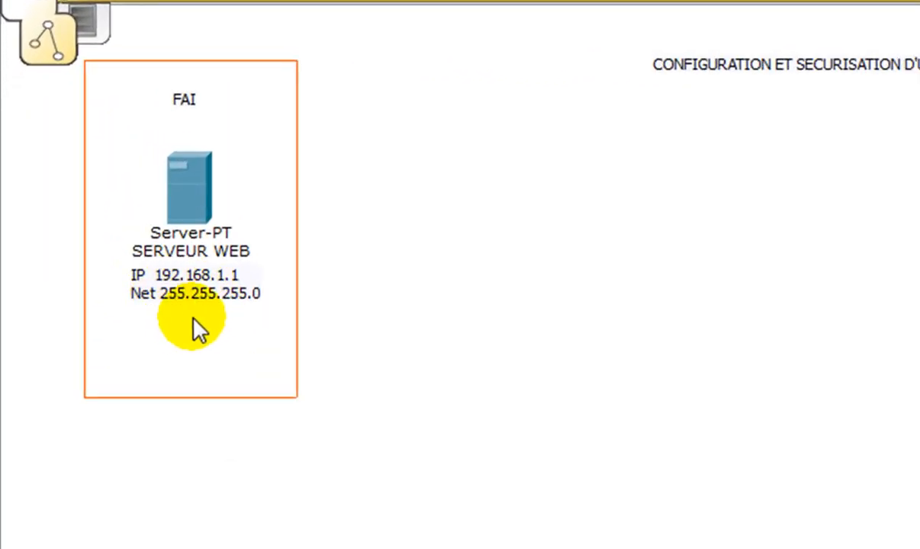
- Give the web server the static IP address 192.168.1.1 with subnet mask 255.255.255.0 on FastEthernet0
click(199, 181)
drag(751, 165, 856, 148)
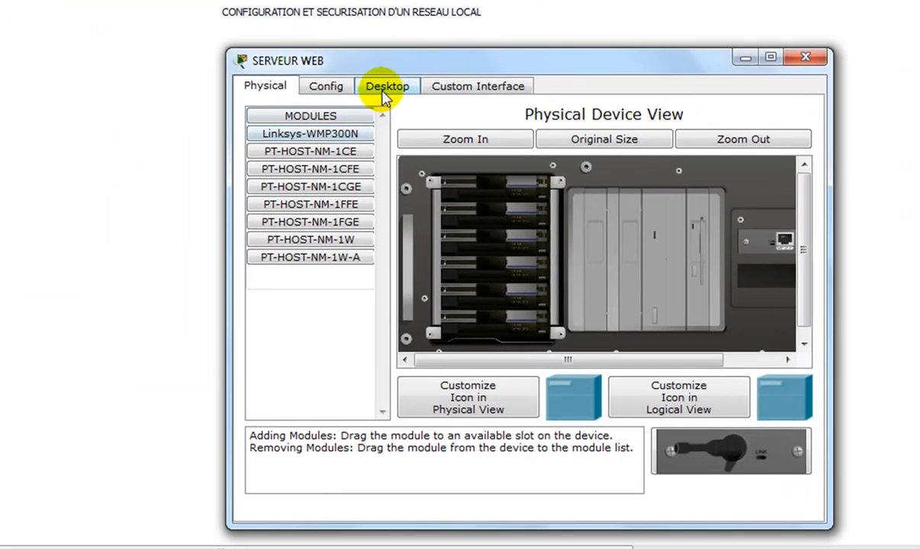
click(385, 88)
click(312, 164)
click(509, 252)
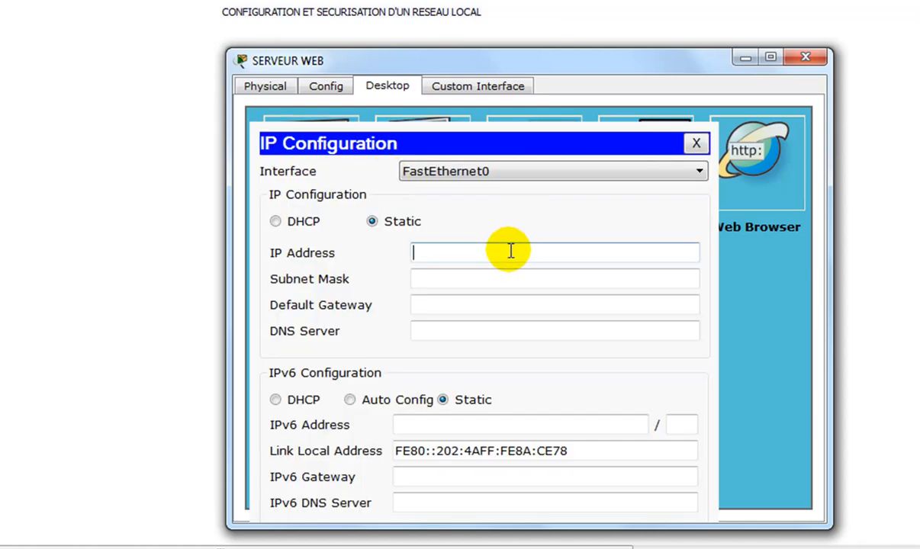
text(192.168.1.1)
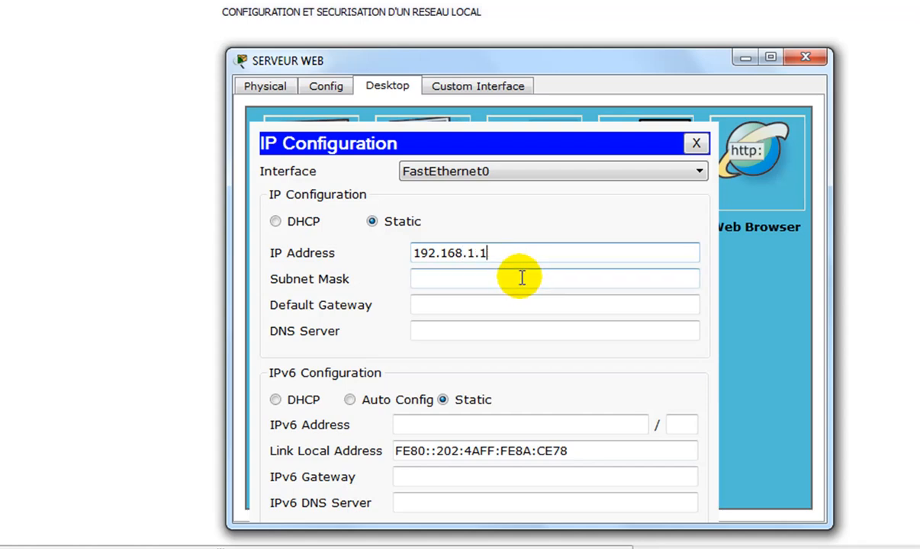
click(525, 279)
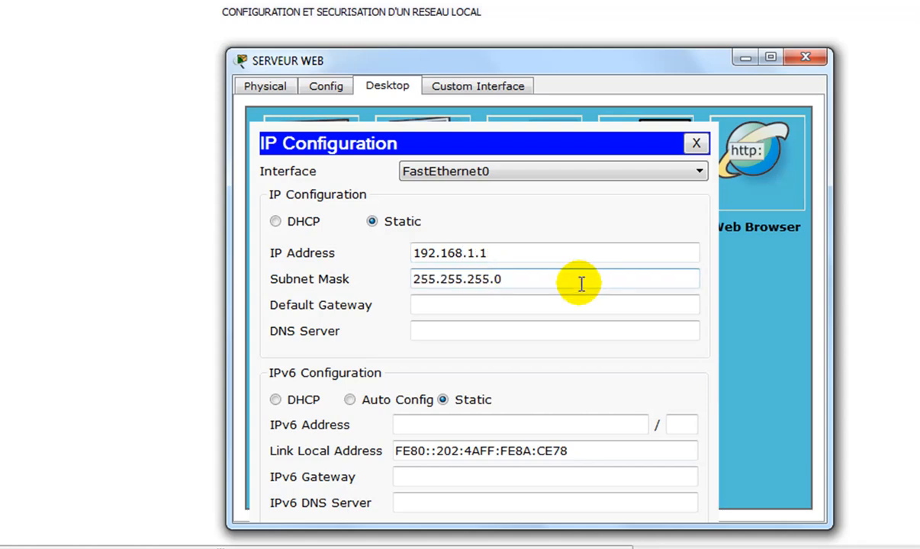
click(696, 145)
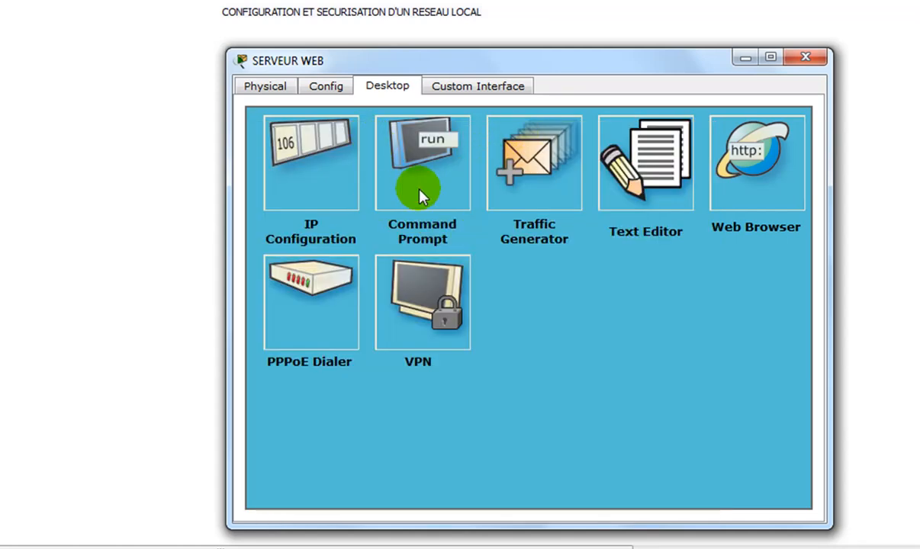
- Set both the default gateway and the DNS server of the web server's DHCP pool to 192.168.1.1
click(326, 87)
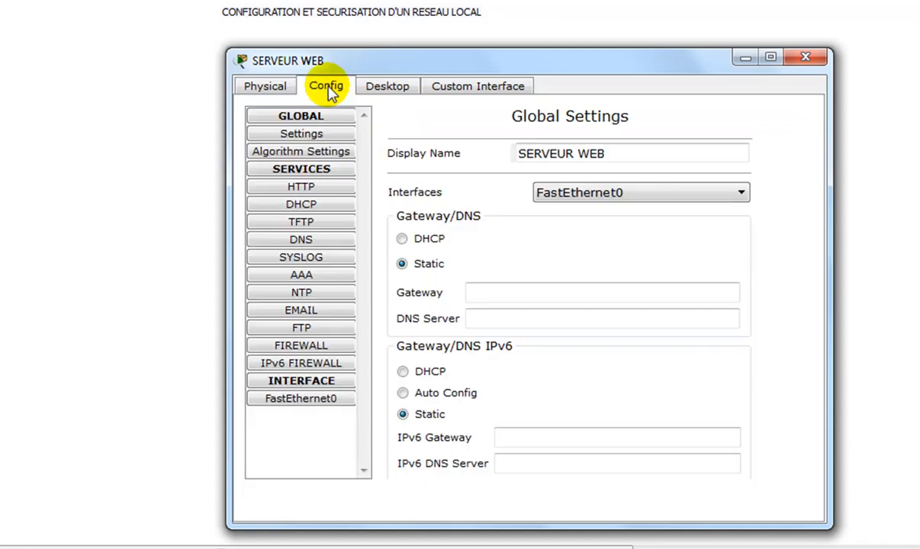
click(324, 211)
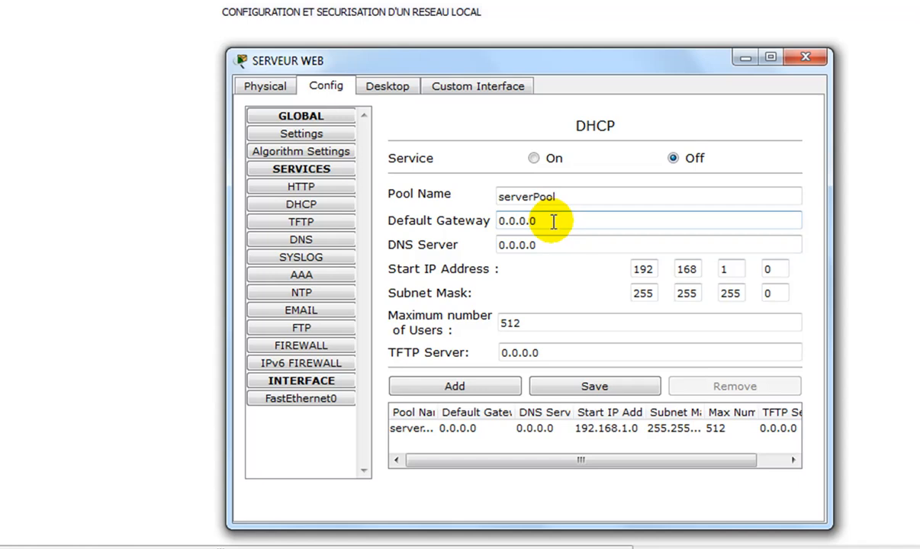
drag(553, 221, 468, 221)
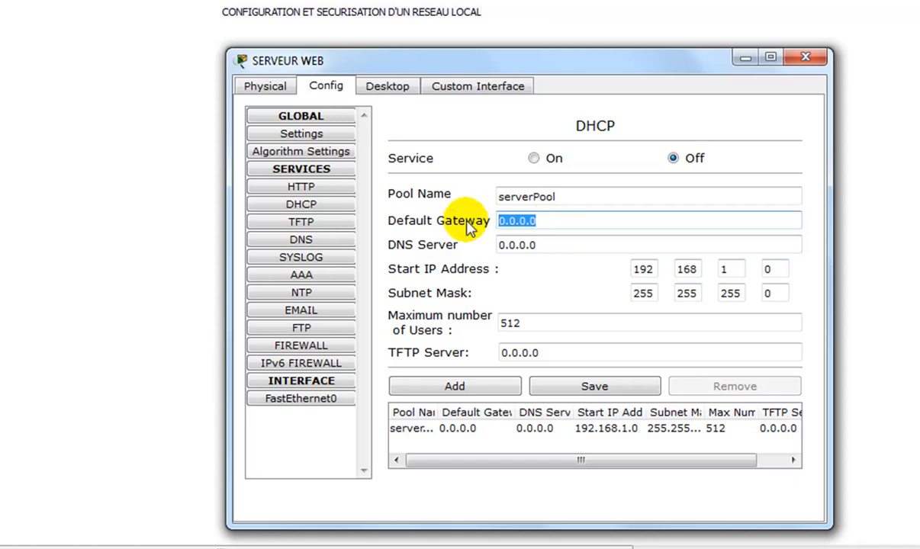
text(192.168.1.1)
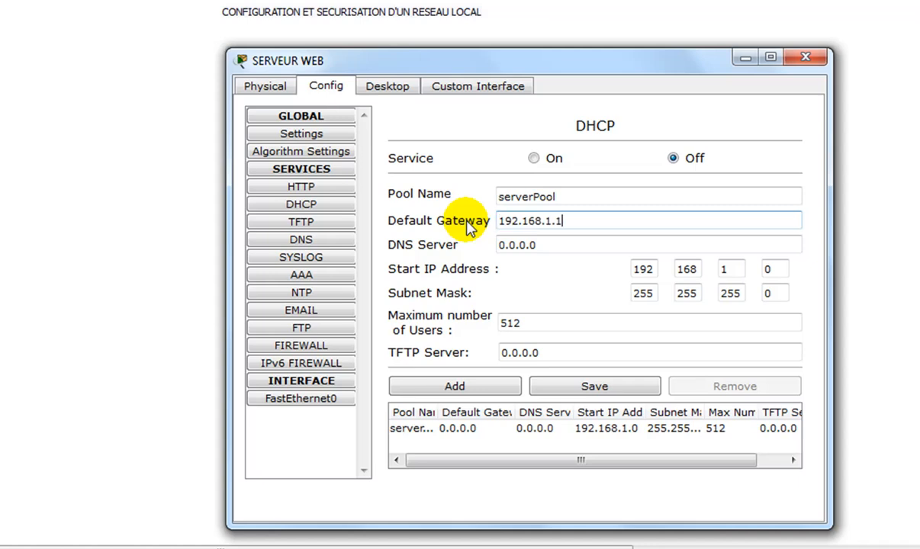
click(555, 245)
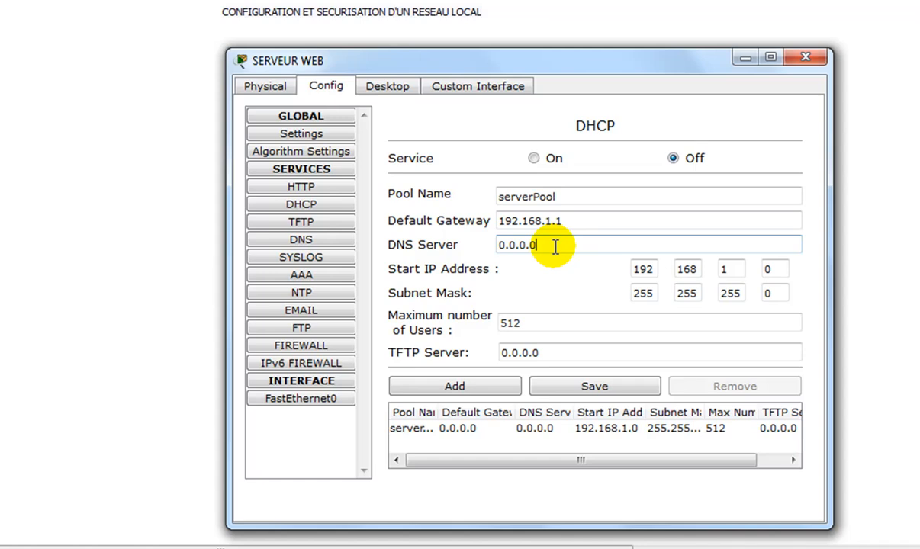
text(192.168.1.1)
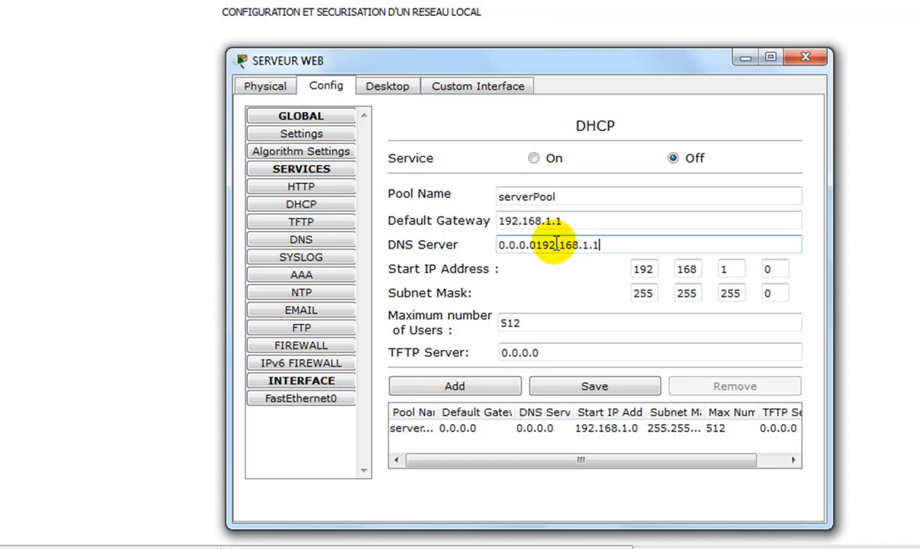
drag(536, 244, 493, 242)
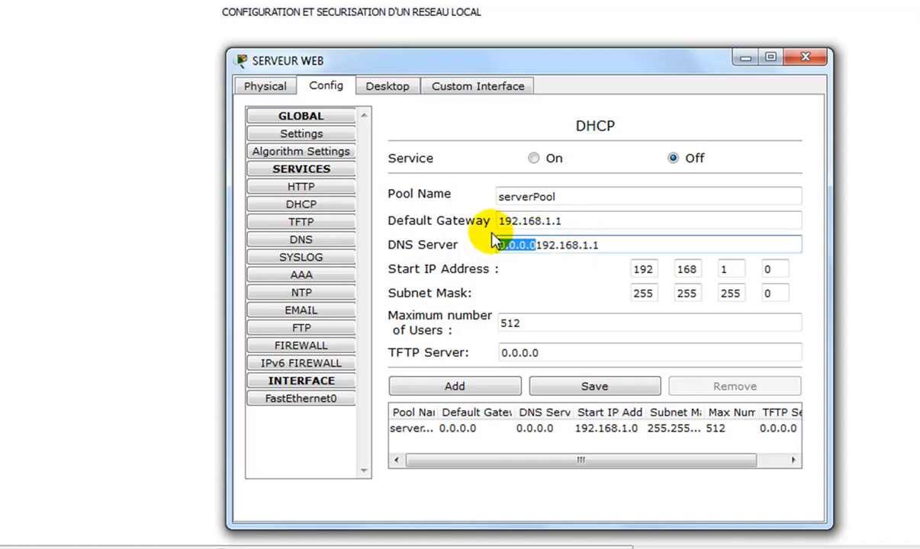
key(BackSpace)
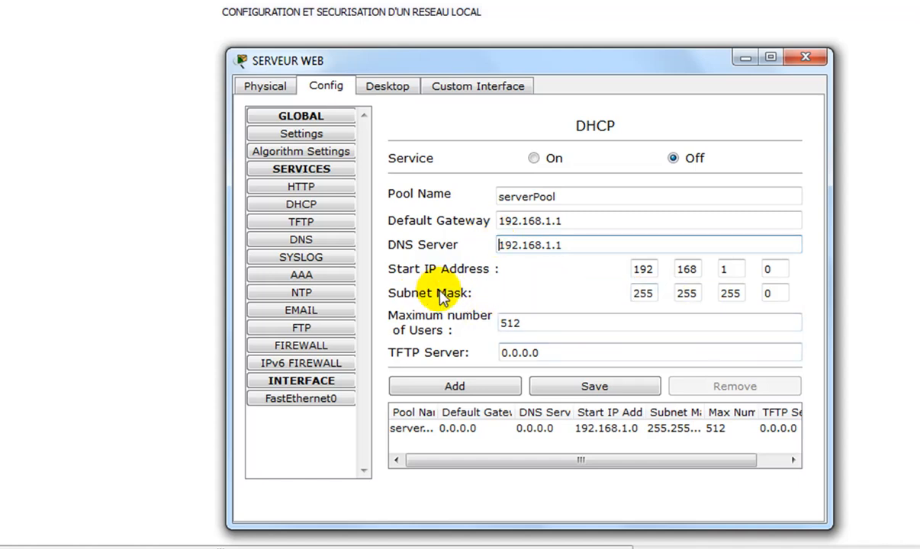
- Save the DHCP pool with start address 192.168.1.50 and a maximum of 1 user, and switch the DHCP service on
click(769, 269)
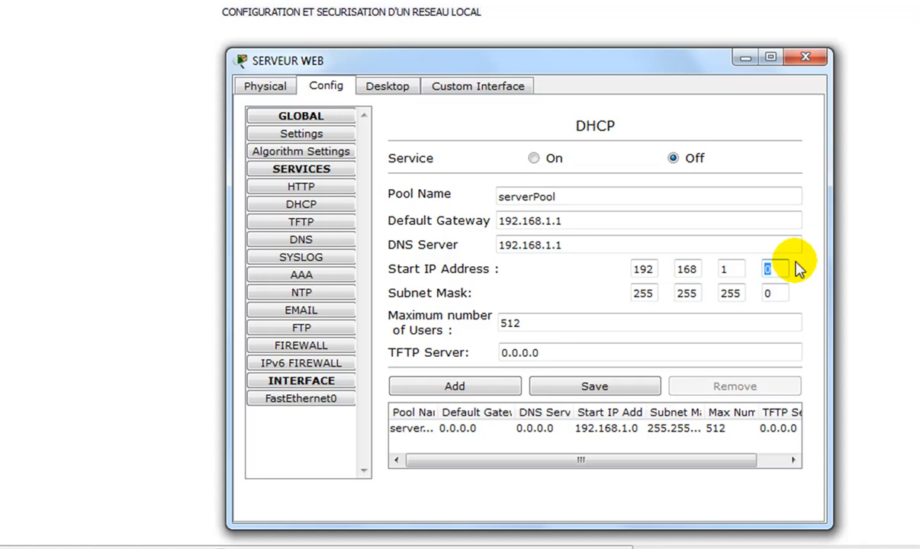
text(50)
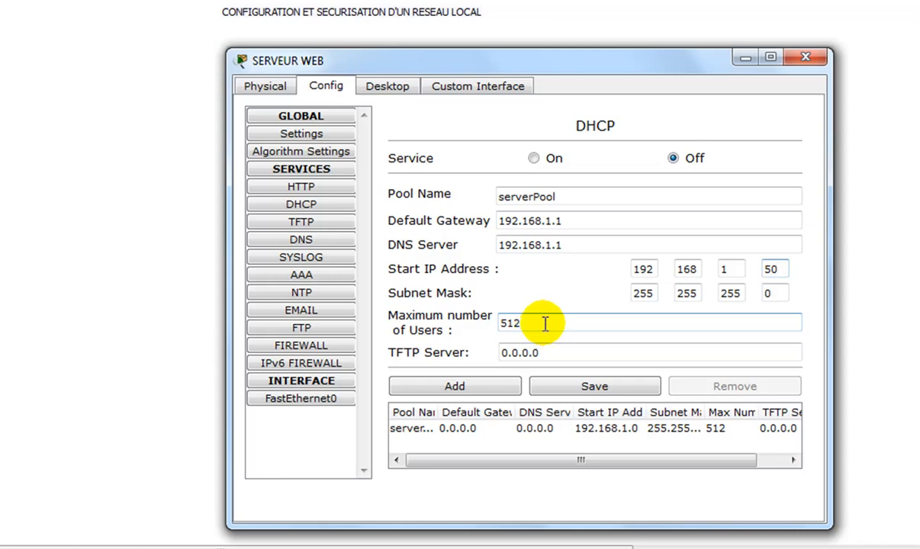
drag(514, 323, 493, 330)
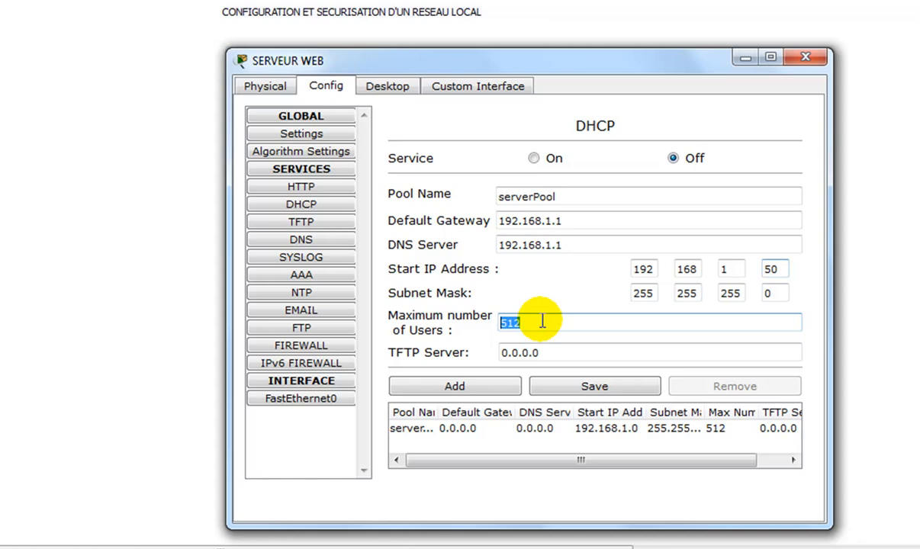
text(1)
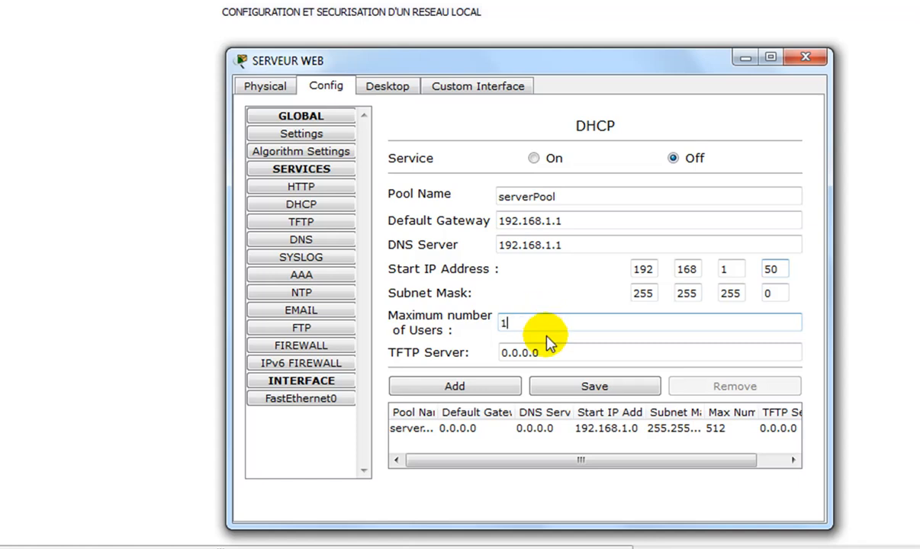
click(588, 387)
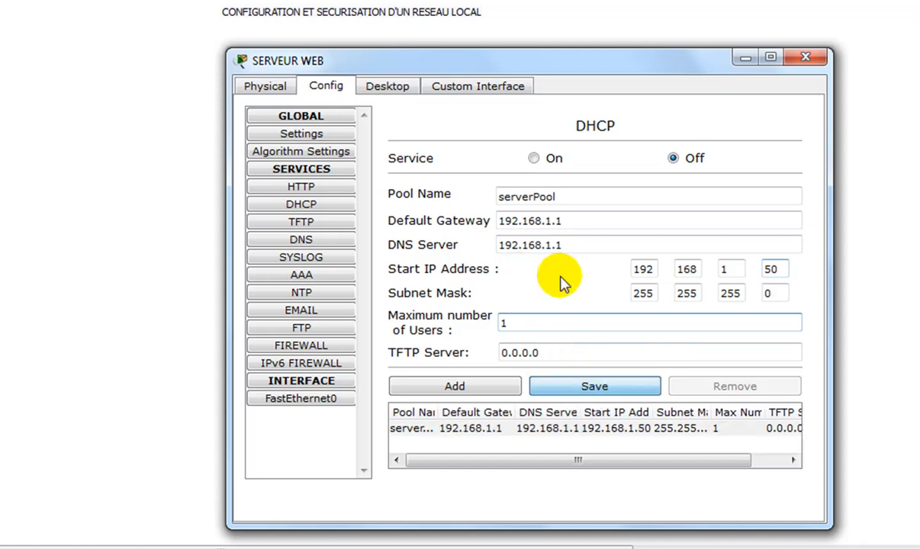
click(534, 159)
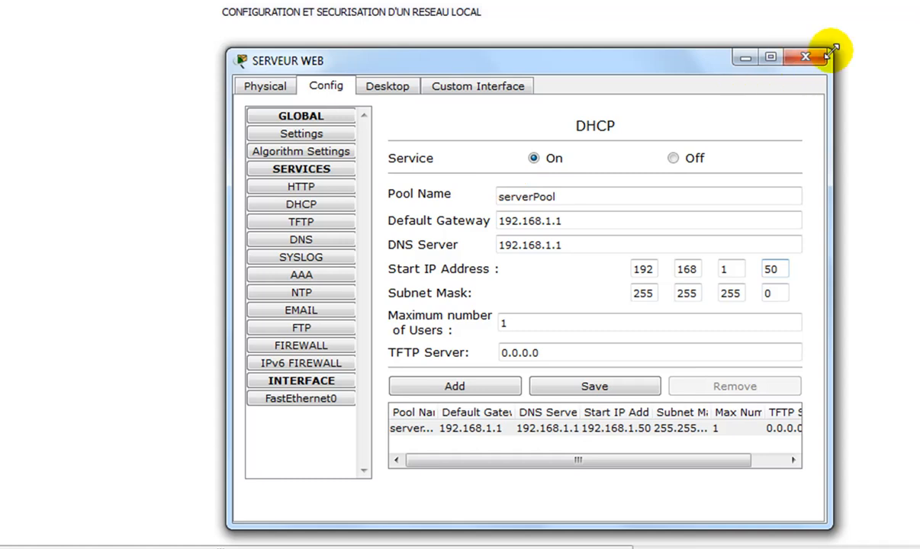
click(806, 58)
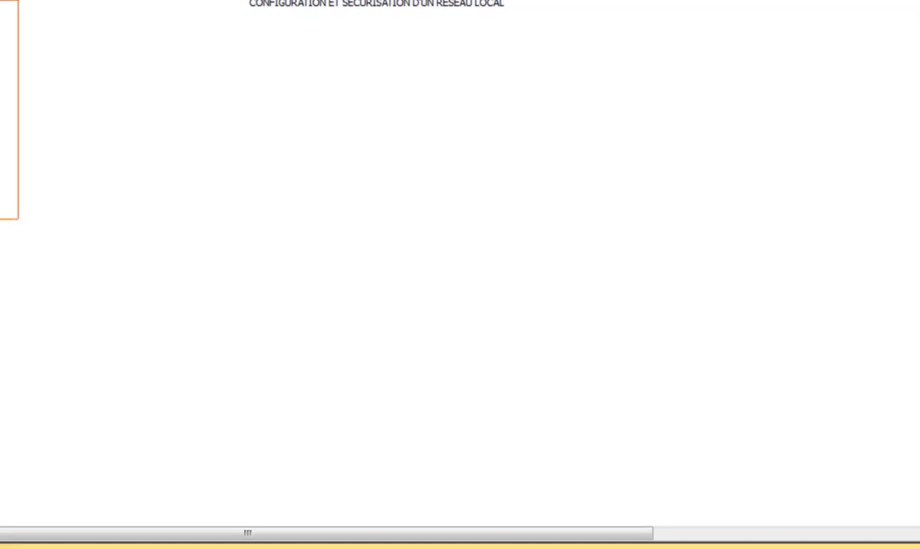
- Add a Linksys-WRT300N wireless router beside the FAI frame and name it ROUTEUR WIFI
drag(263, 500, 433, 45)
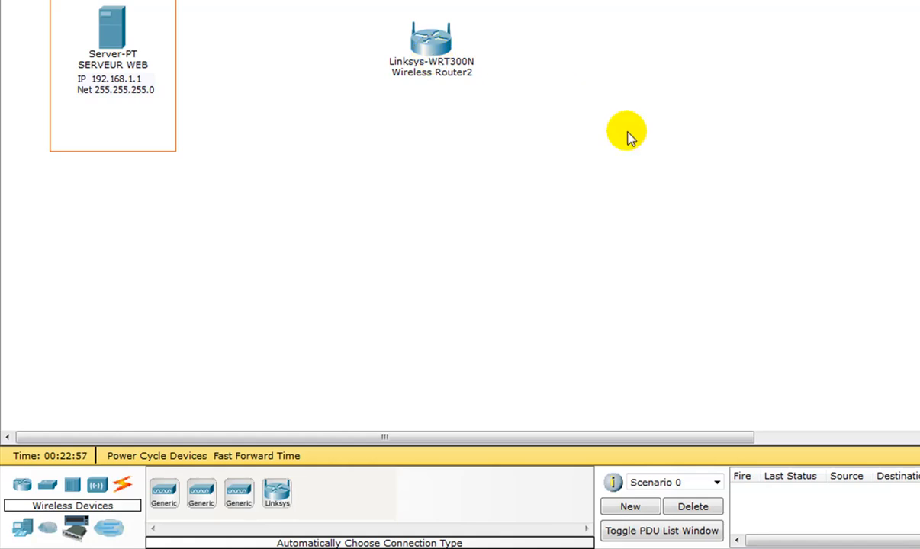
click(454, 77)
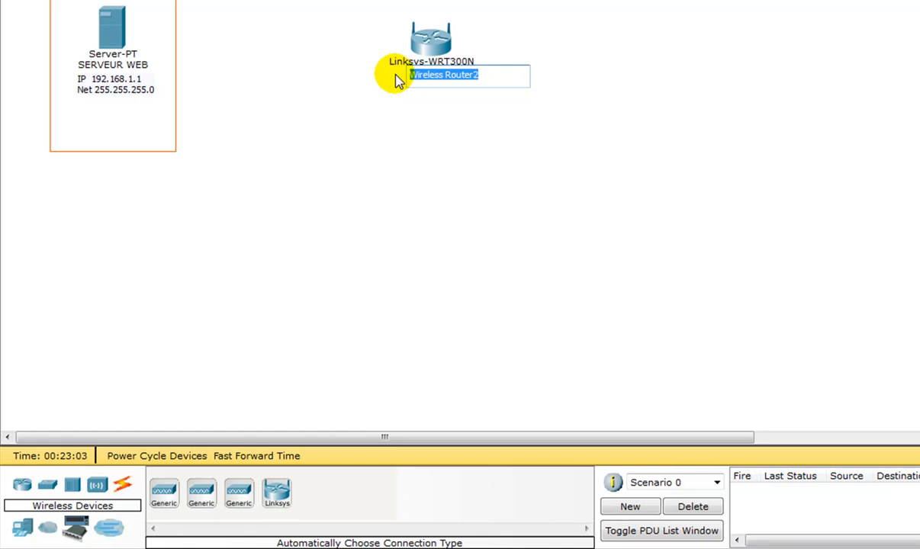
text(ROUTEUR WIFI)
click(671, 112)
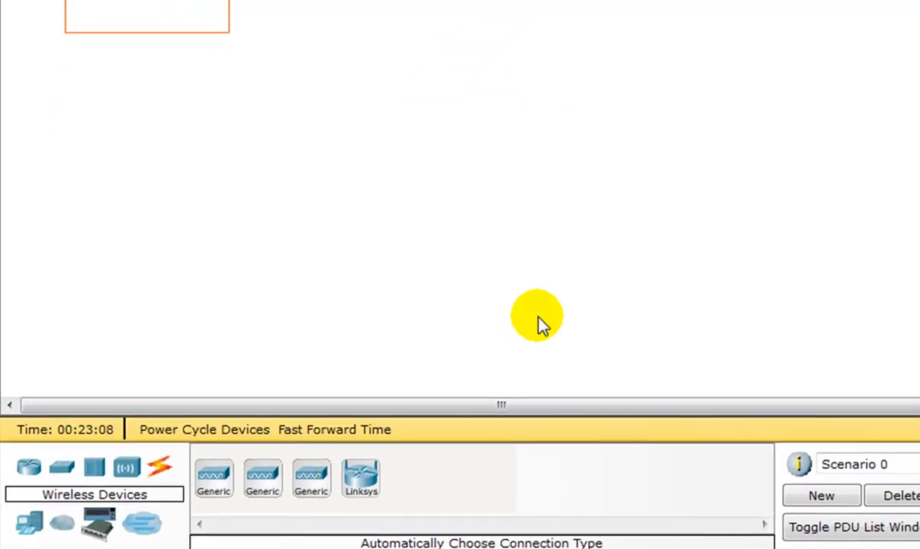
- Connect the web server's FastEthernet0 port to the wireless router's Internet port with a copper cross-over cable, and shift the router slightly
click(159, 467)
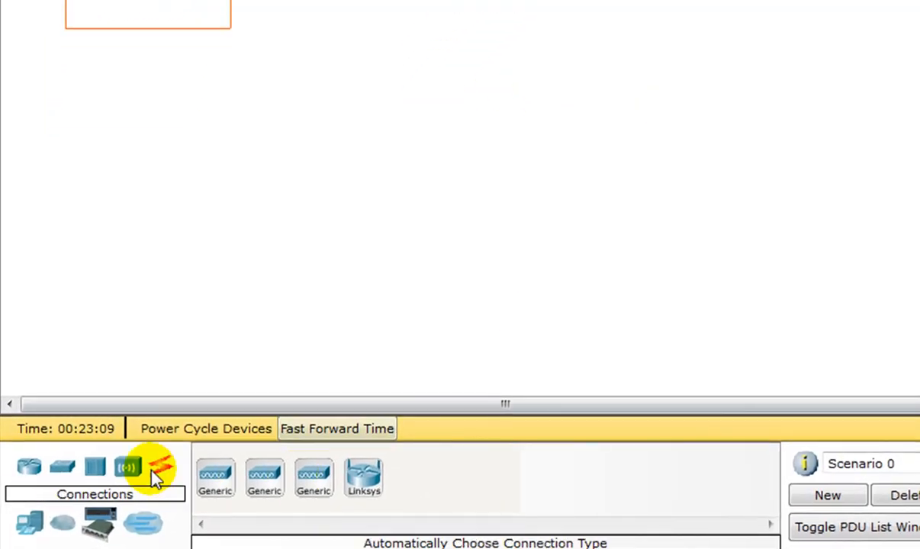
click(218, 478)
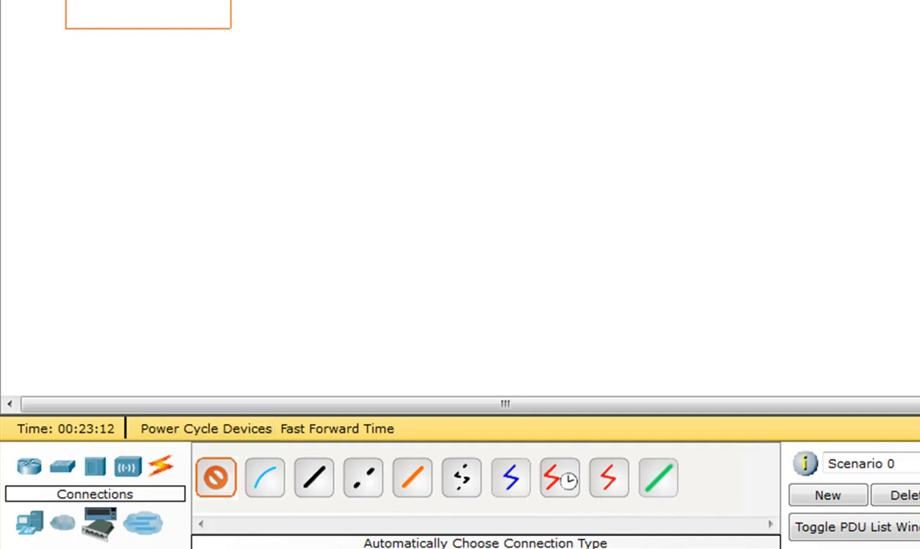
click(220, 470)
click(219, 470)
click(214, 475)
click(364, 479)
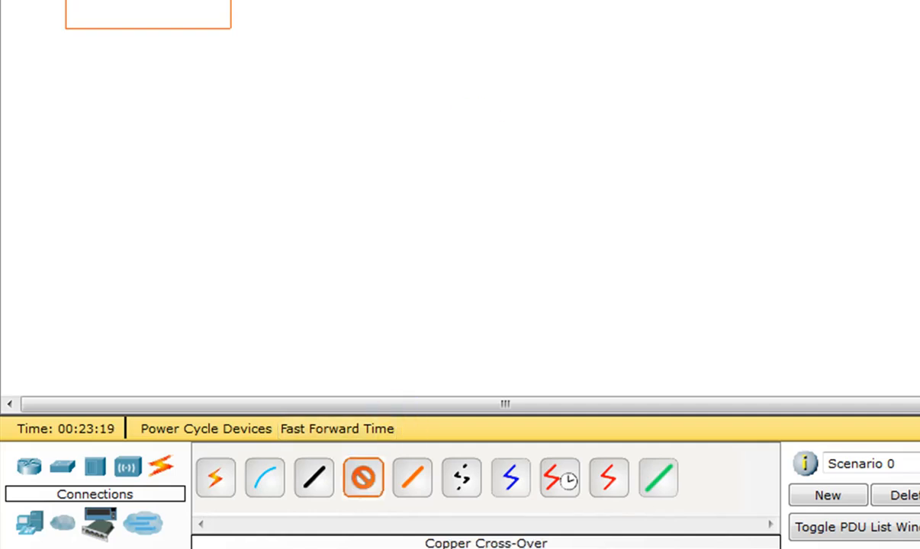
click(329, 159)
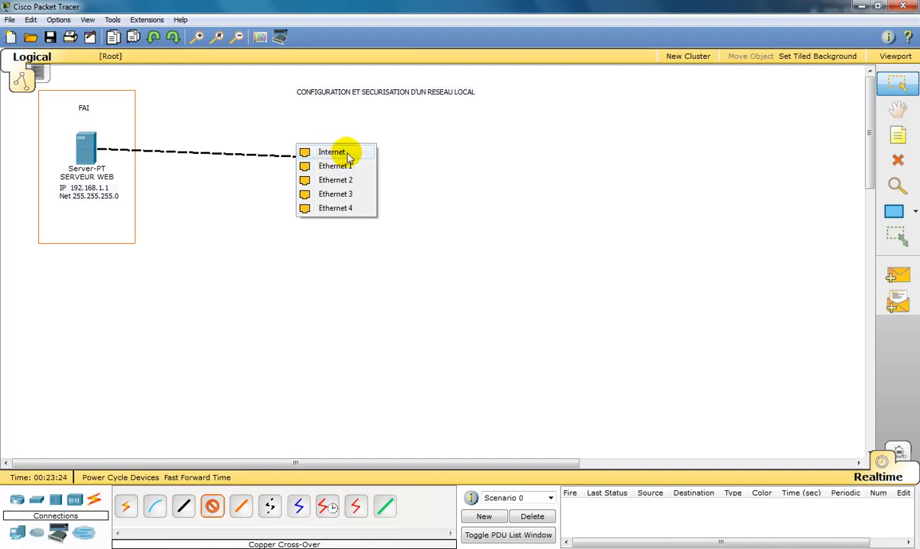
click(344, 153)
drag(326, 156, 306, 158)
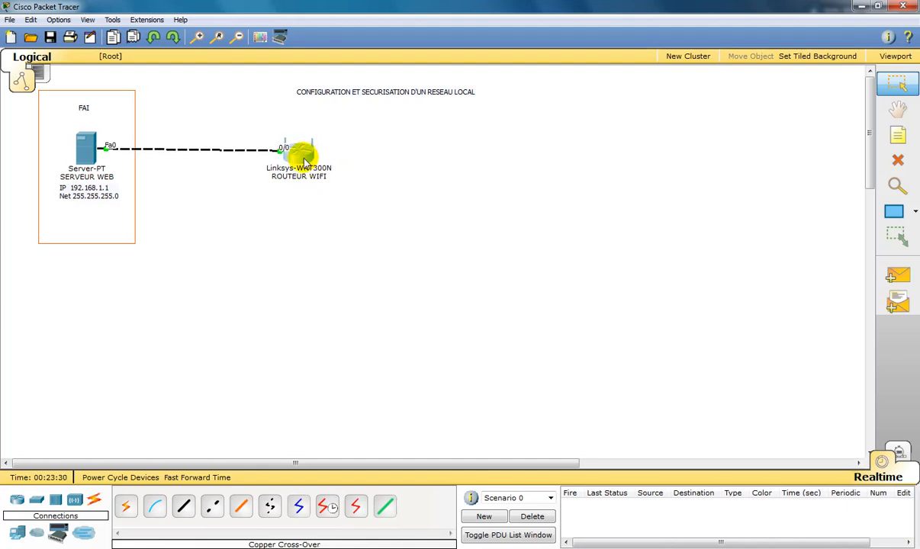
- Examine the Internet interface settings of ROUTEUR WIFI
click(304, 160)
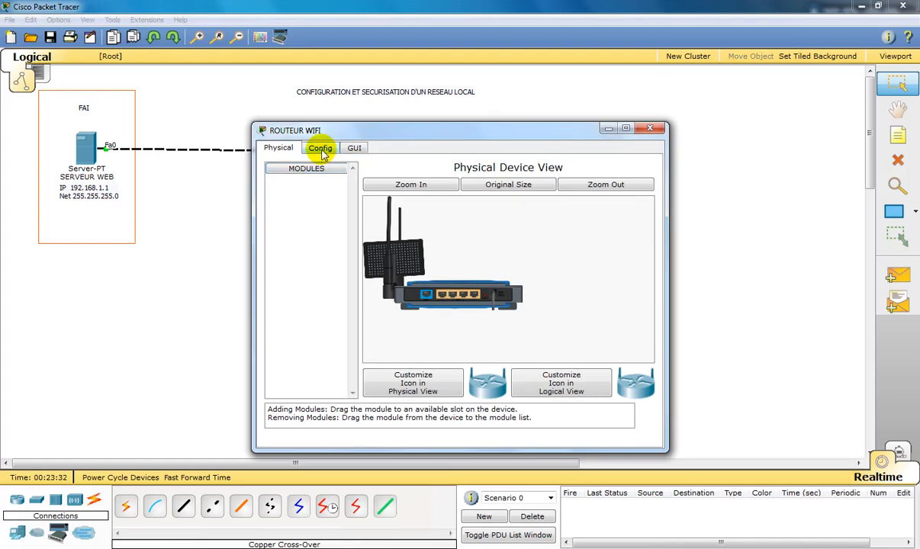
click(321, 151)
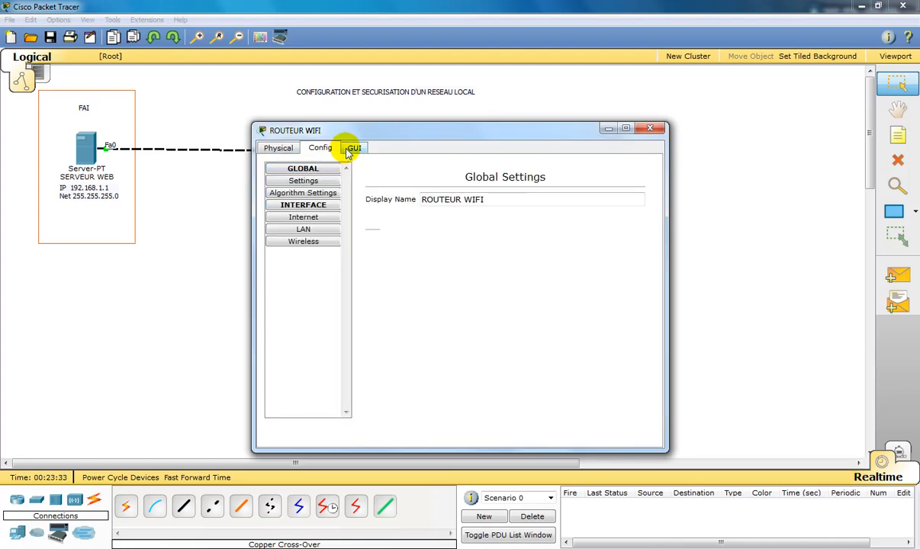
click(313, 218)
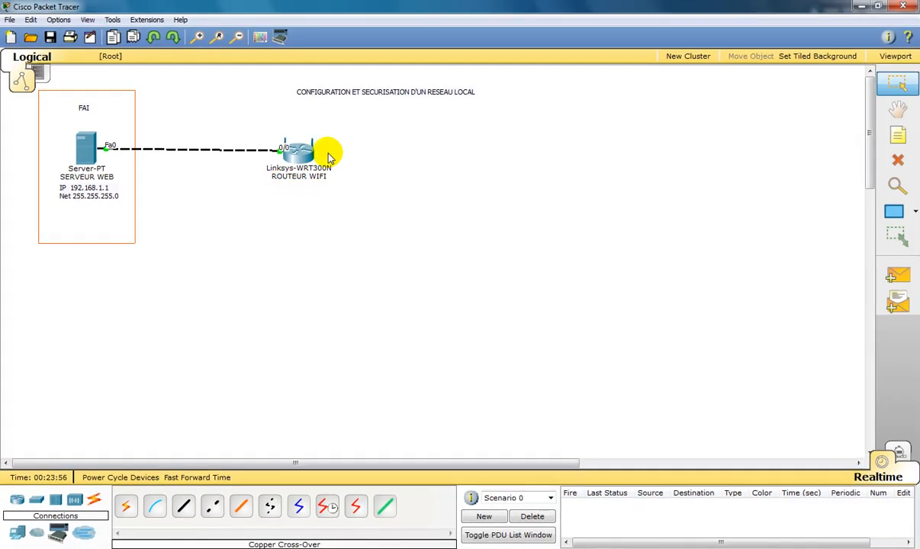
- Add a generic PC to the right of the wireless router
click(17, 530)
click(126, 505)
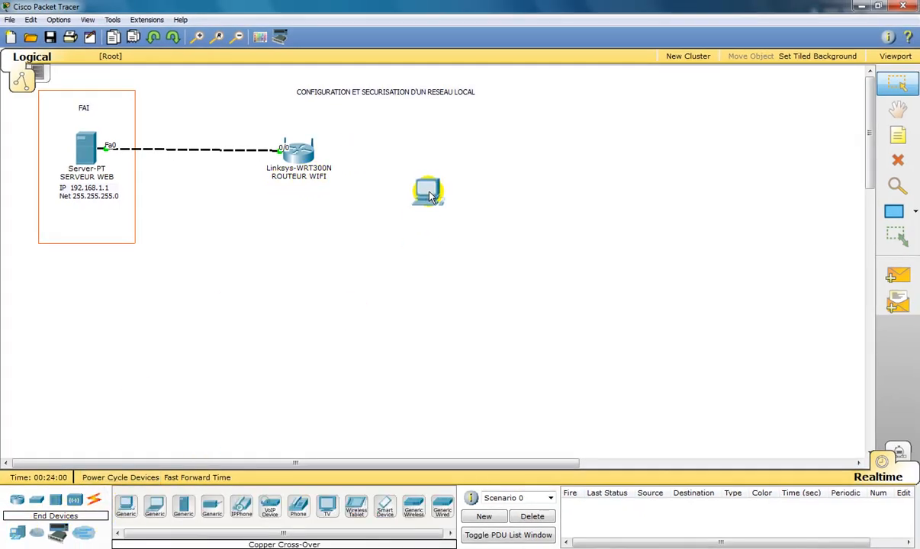
click(448, 180)
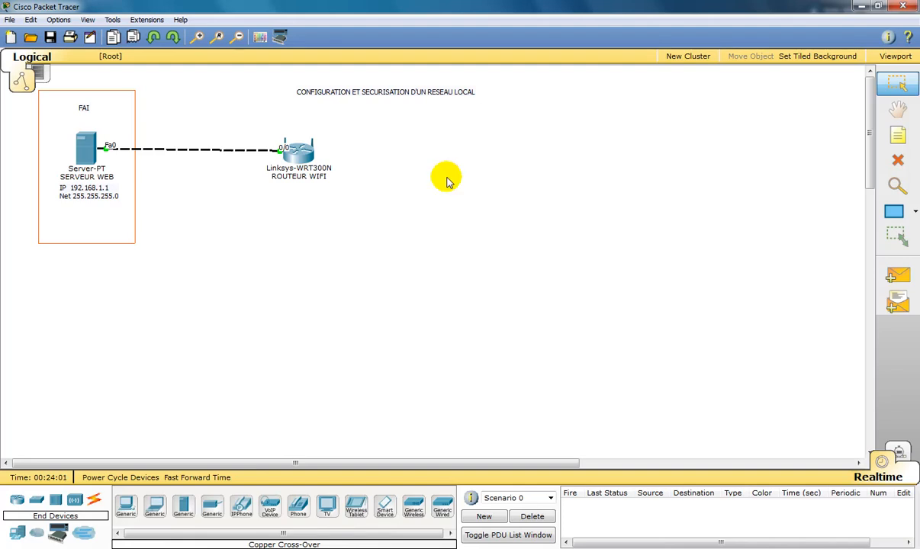
- Connect PC2's FastEthernet0 port to the wireless router's Ethernet 1 port with a copper straight-through cable, and align the PC level with the router
click(94, 500)
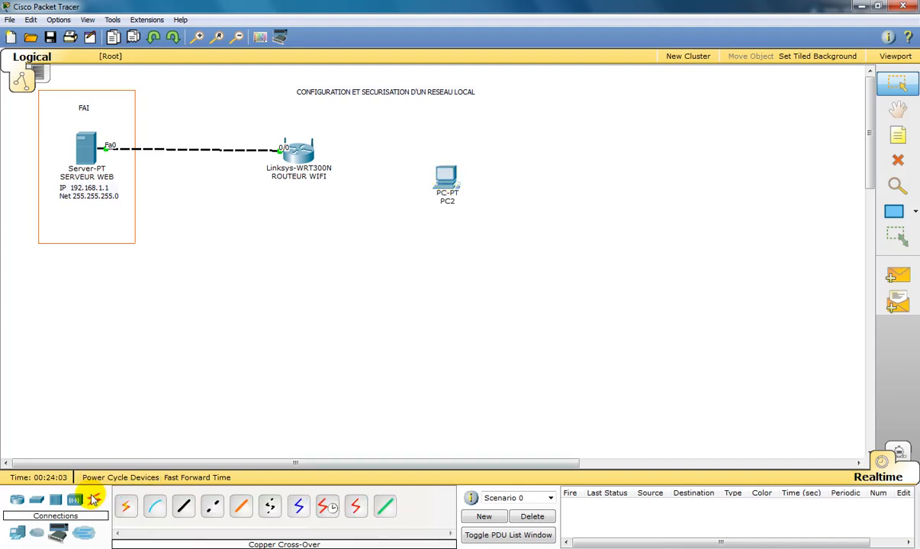
click(185, 508)
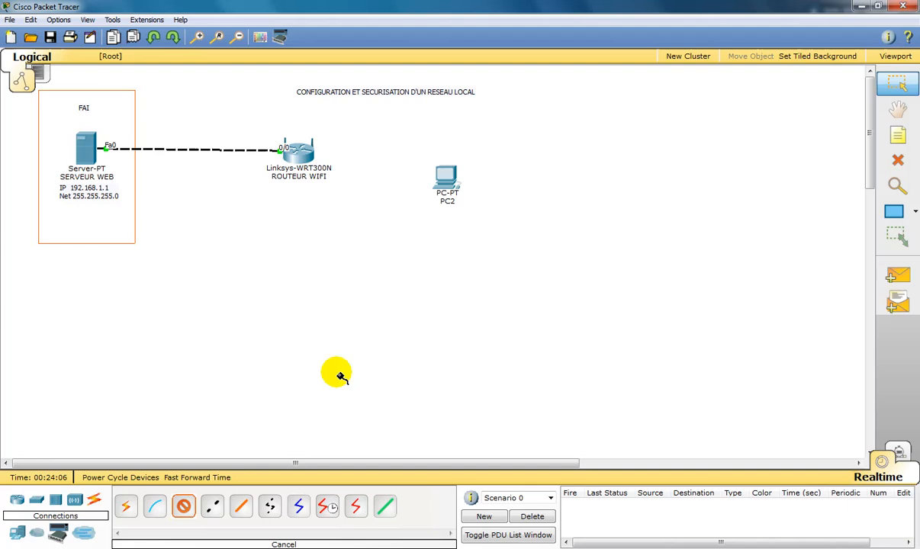
click(444, 174)
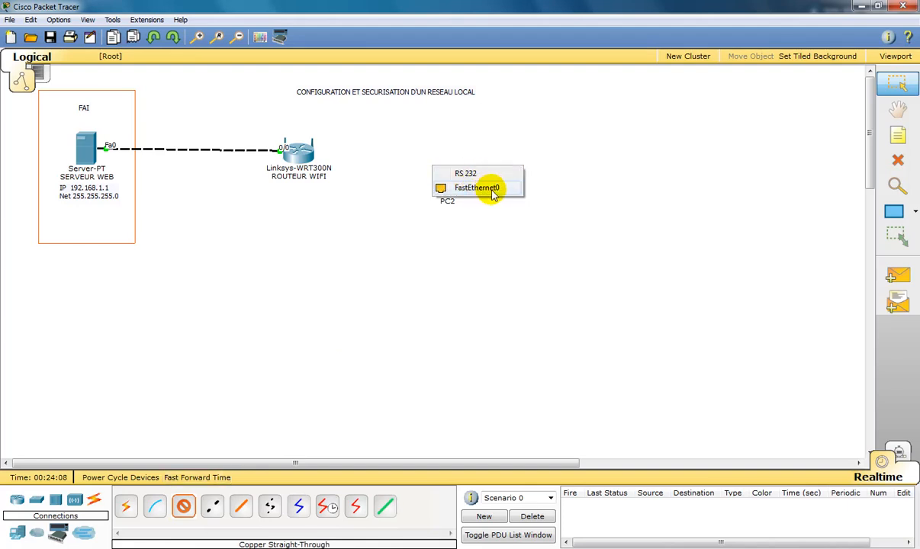
click(482, 189)
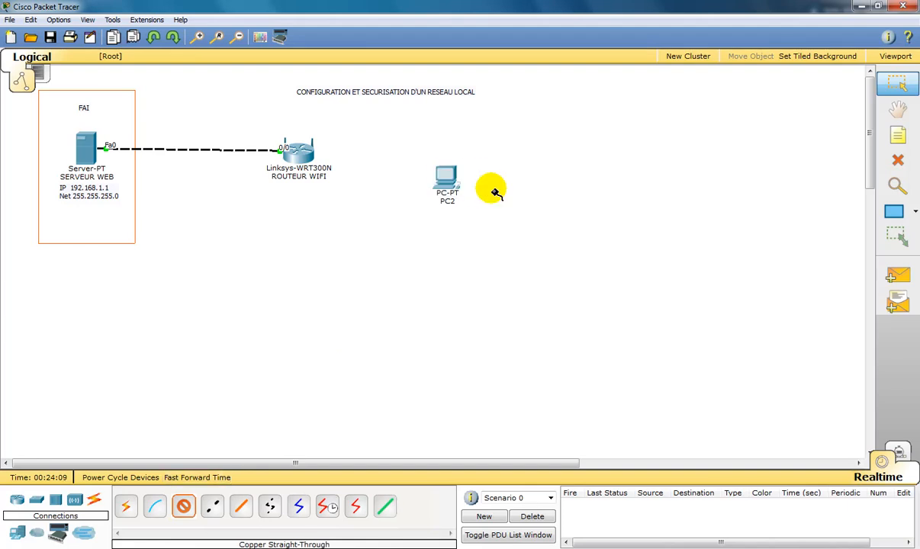
click(298, 148)
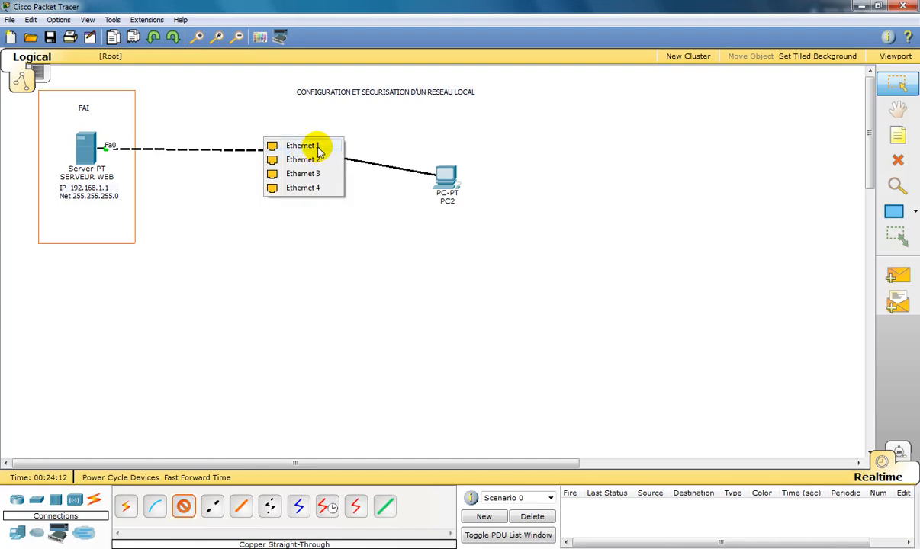
click(318, 147)
drag(443, 180, 464, 156)
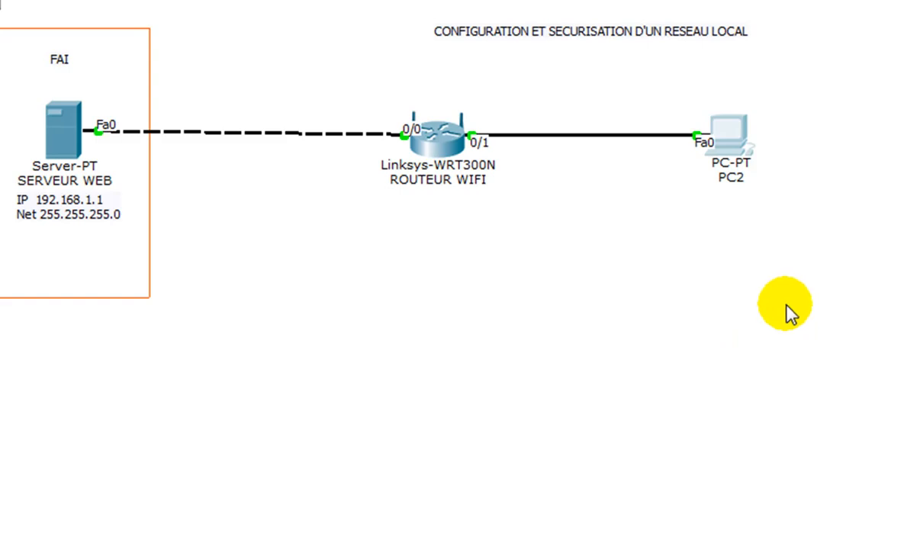
- Set PC2's IPv4 configuration to DHCP, close the IP settings and shift the PC2 window clear of the router
click(728, 143)
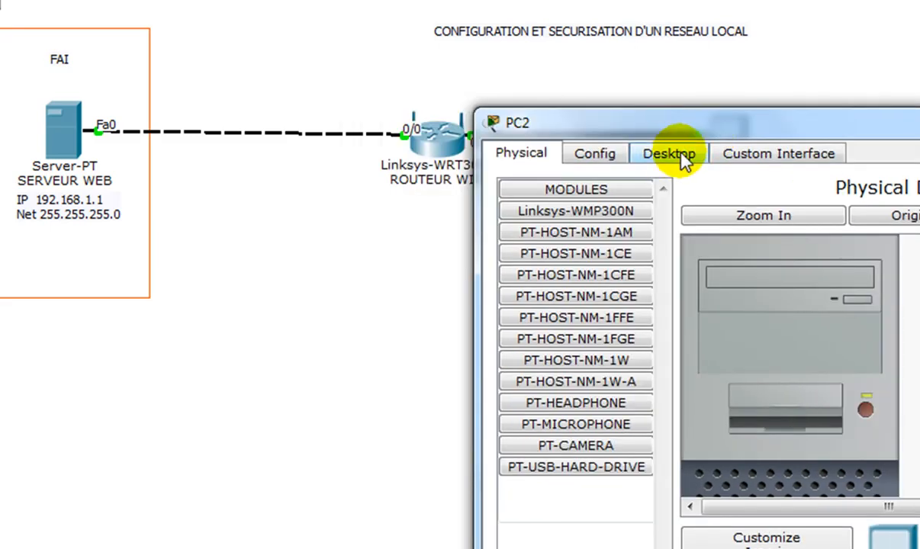
click(684, 156)
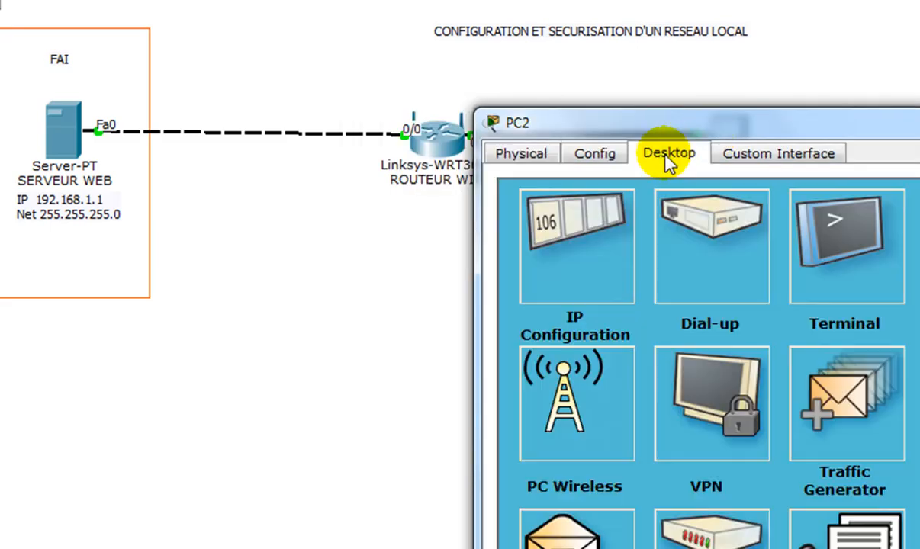
click(584, 248)
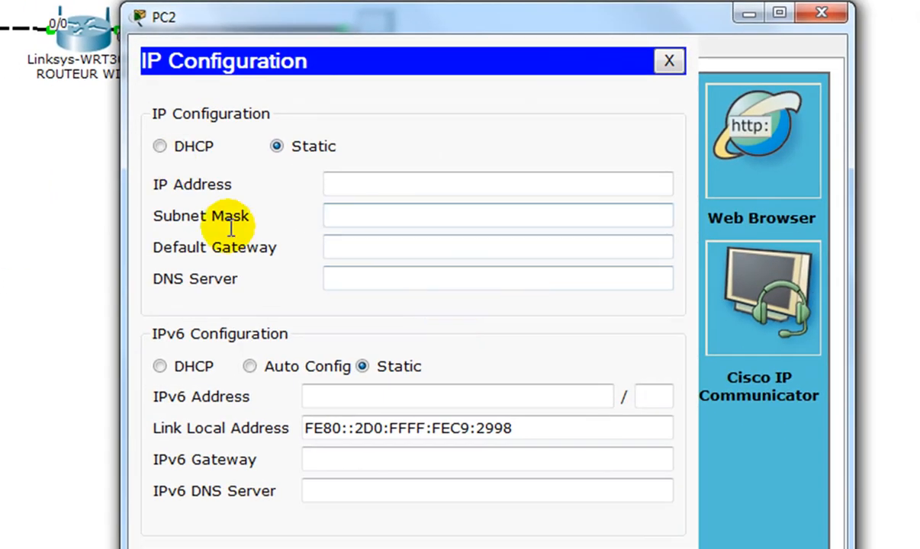
click(194, 149)
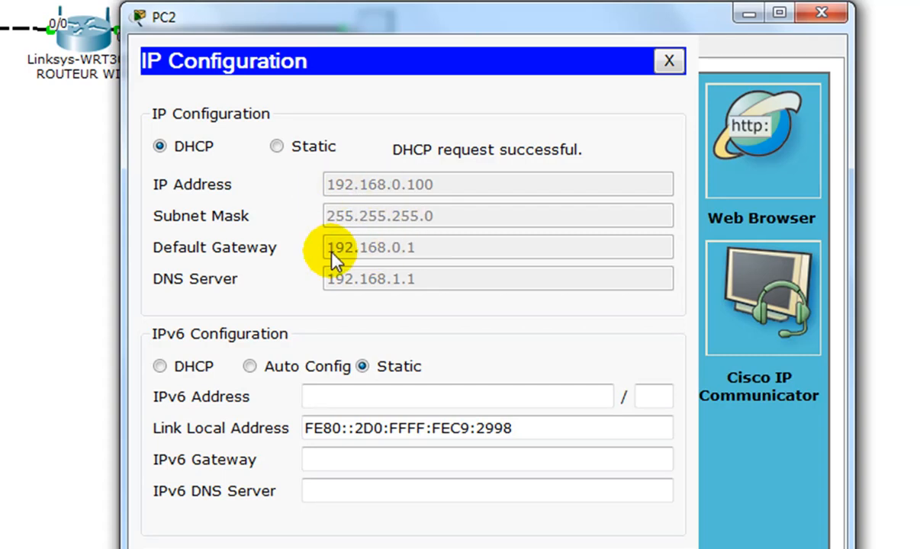
click(669, 61)
drag(457, 27, 548, 29)
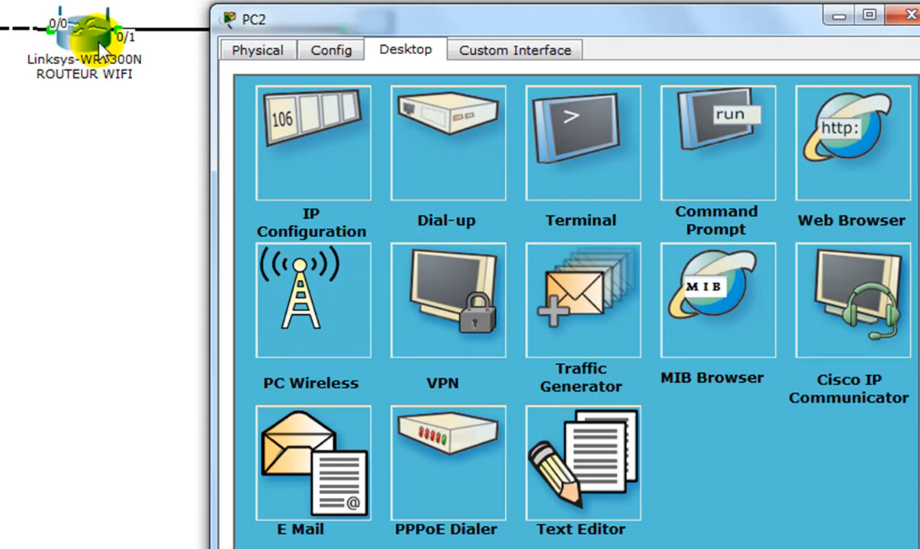
- Run IPCONFIG in PC2's command prompt and check the default gateway address
click(713, 116)
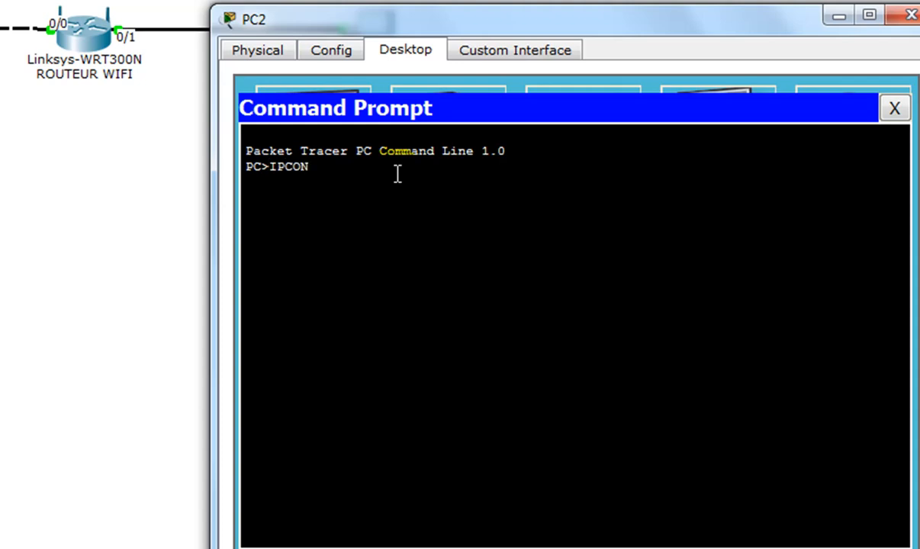
text(IPCONFIG)
key(Return)
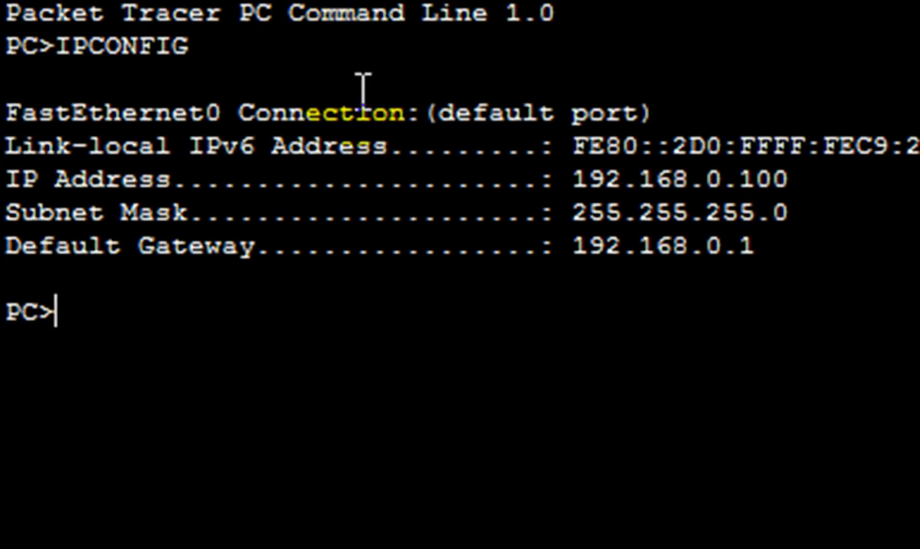
drag(756, 245, 580, 248)
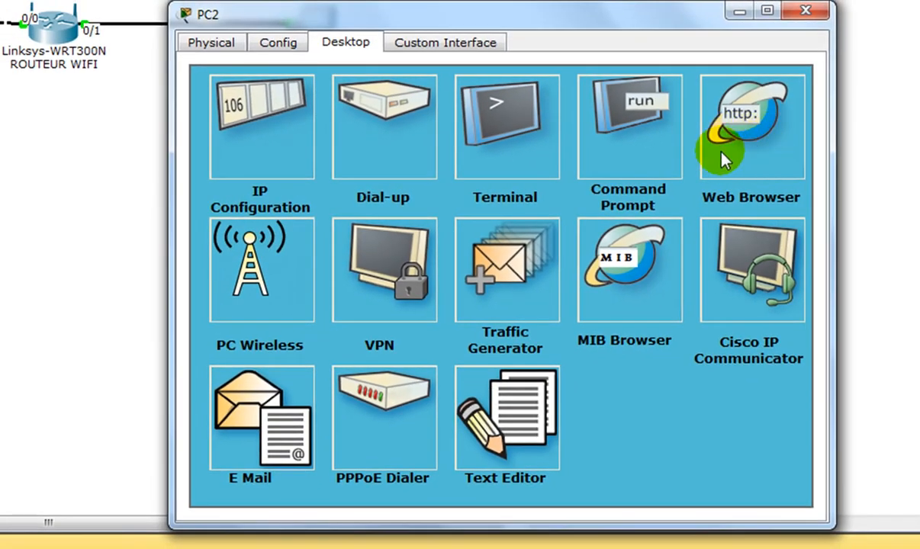
- Open the router's administration page at 192.168.0.1 in PC2's web browser
click(702, 197)
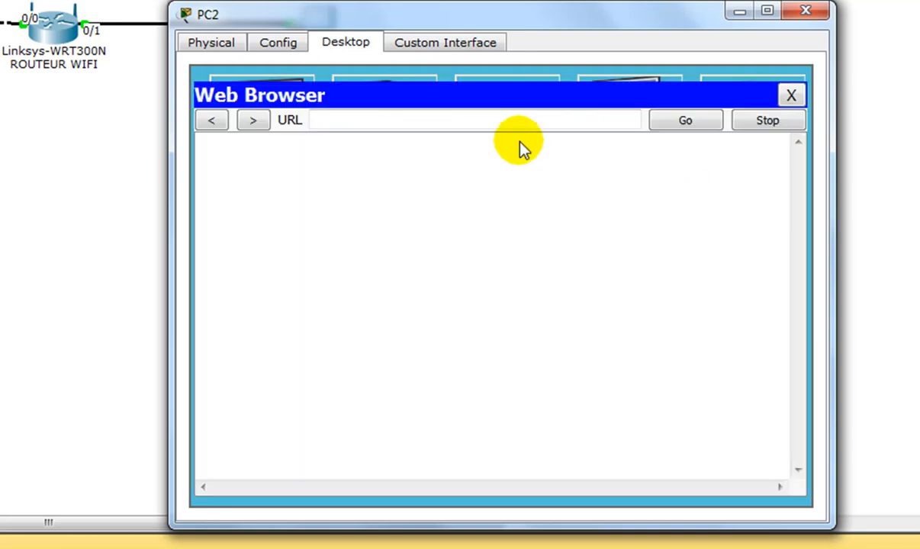
click(502, 123)
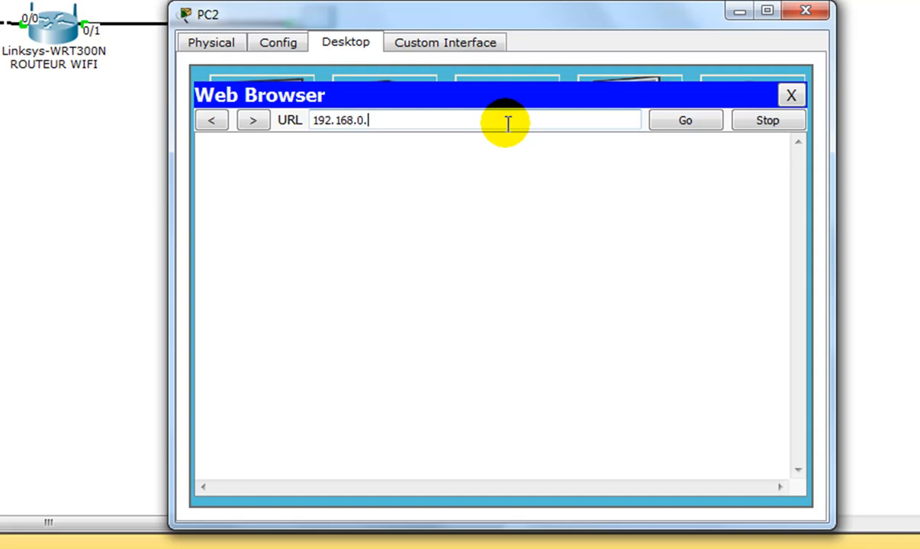
key(Return)
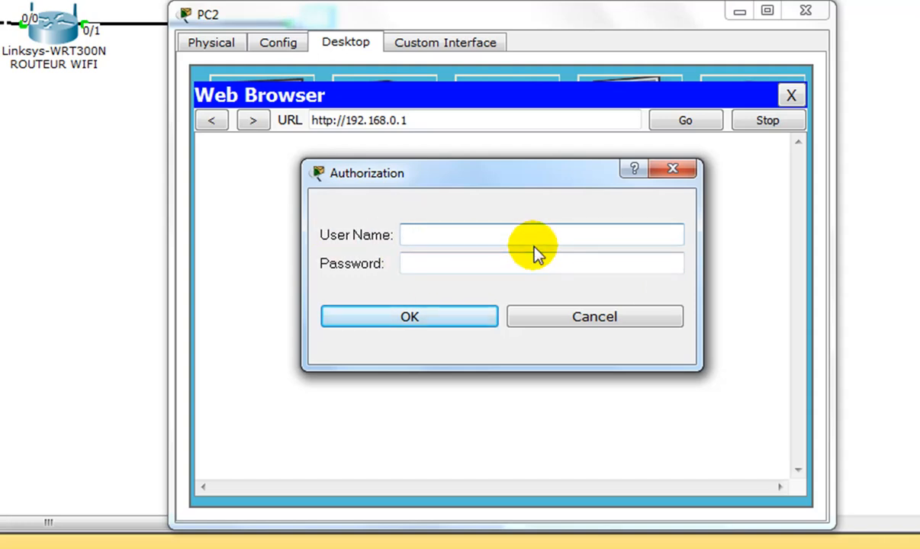
- Try to log in to the router with the user name ADMIN and the account password
text(ADMIN)
text(dmin)
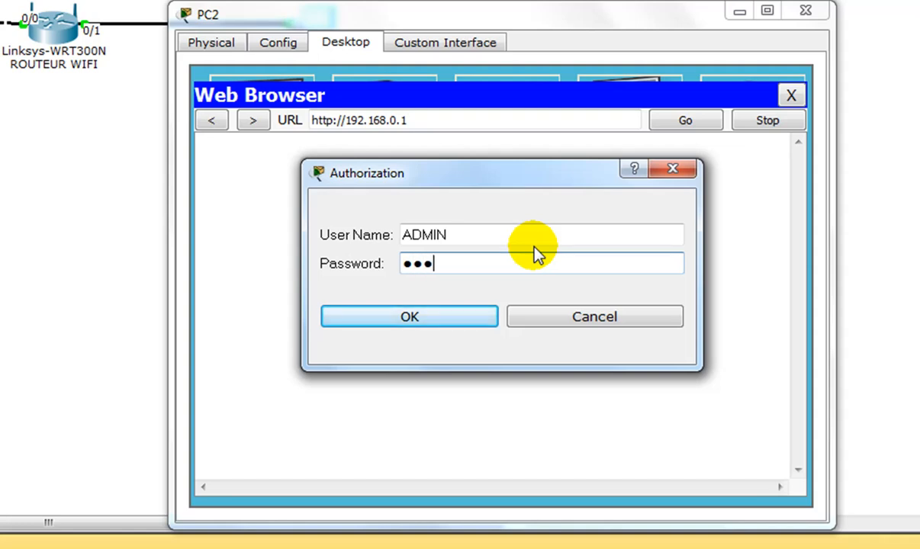
key(Return)
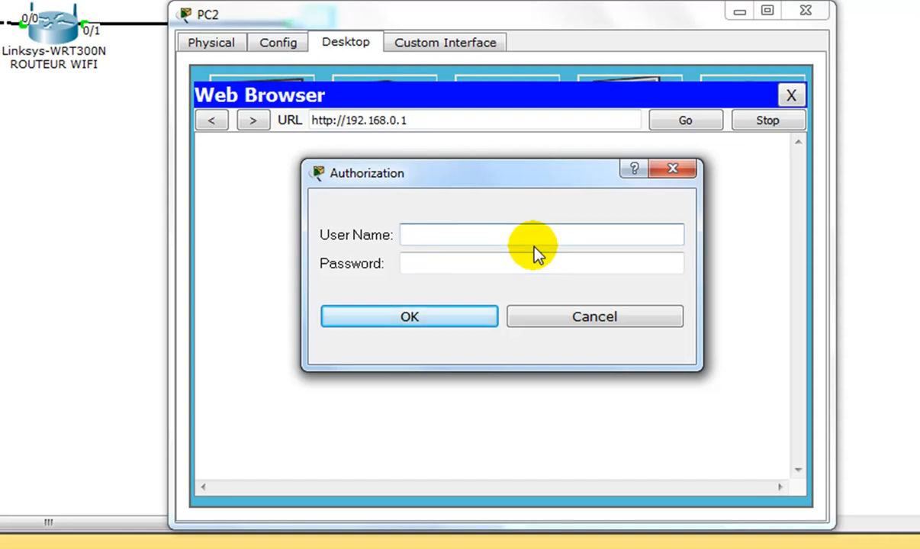
- Log in to the router with the lowercase user name admin and the account password
text(admin)
key(Tab)
text(admin)
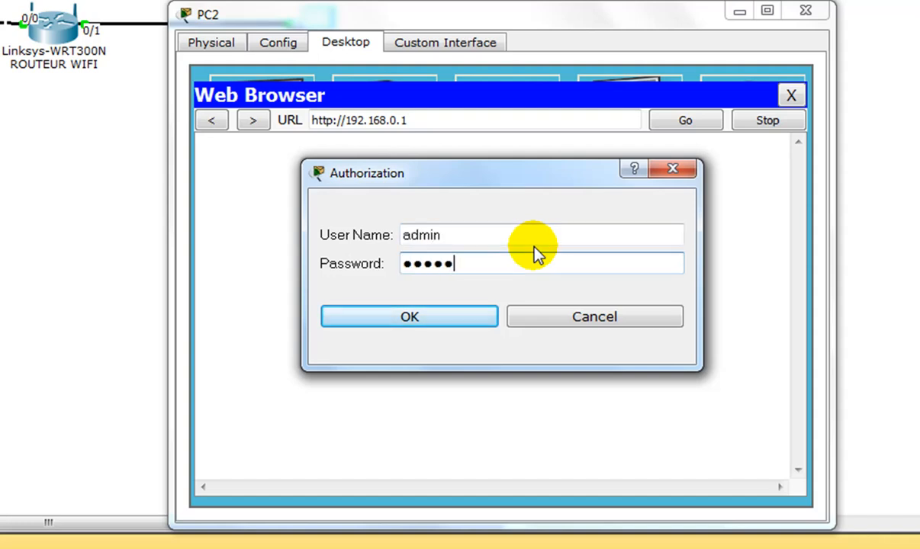
key(Return)
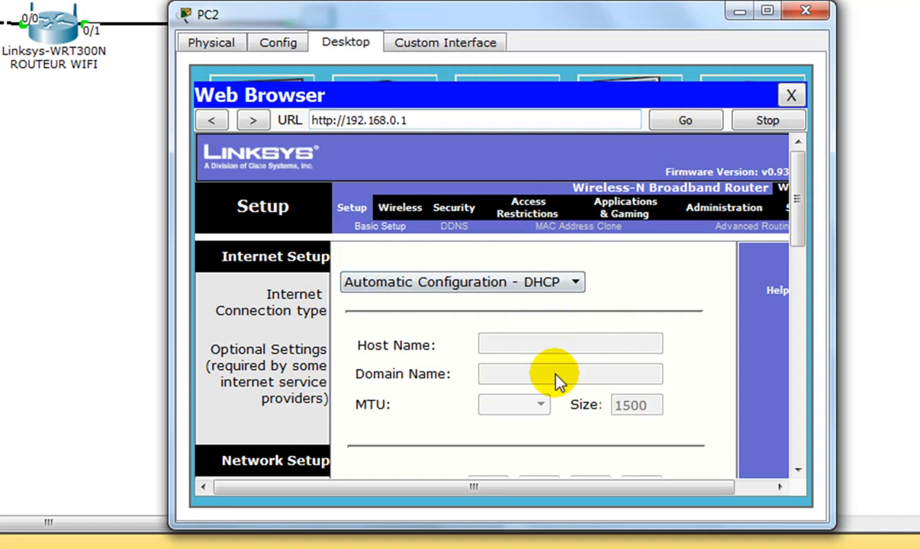
- Maximize the PC2 window, set the router's local IP address to 192.168.10.50 and save the settings
click(768, 12)
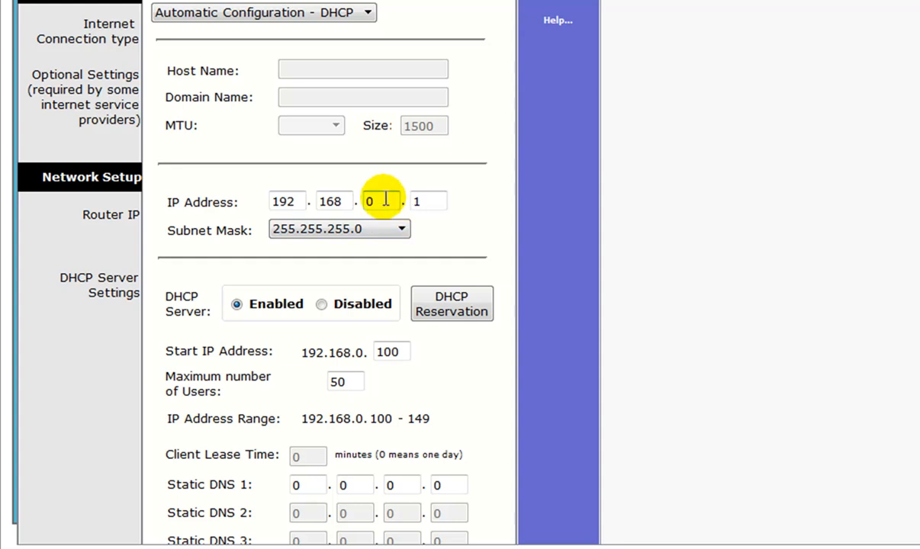
drag(384, 200, 369, 200)
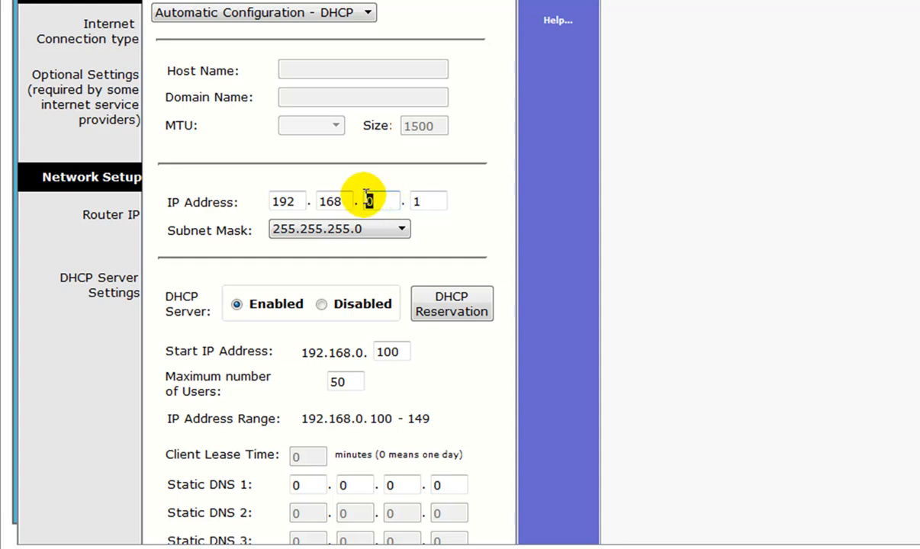
text(10)
drag(429, 201, 407, 201)
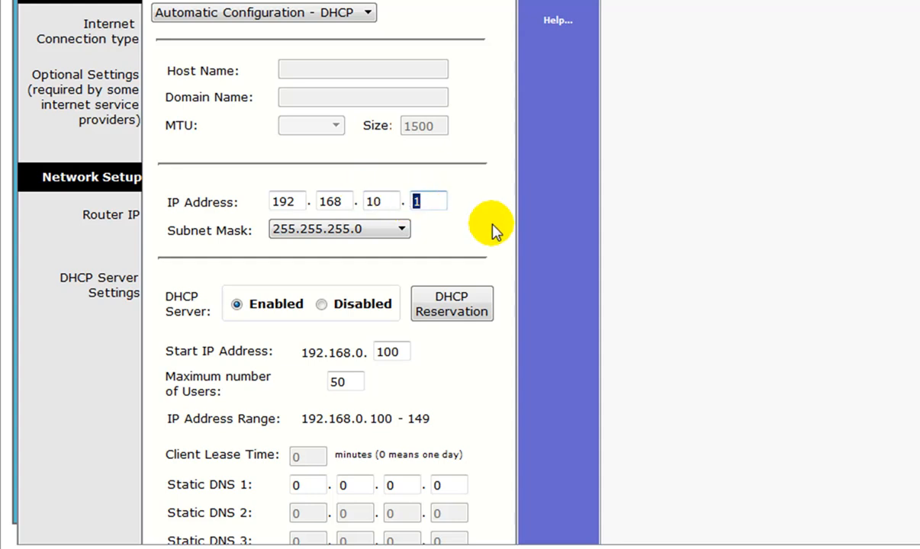
text(50)
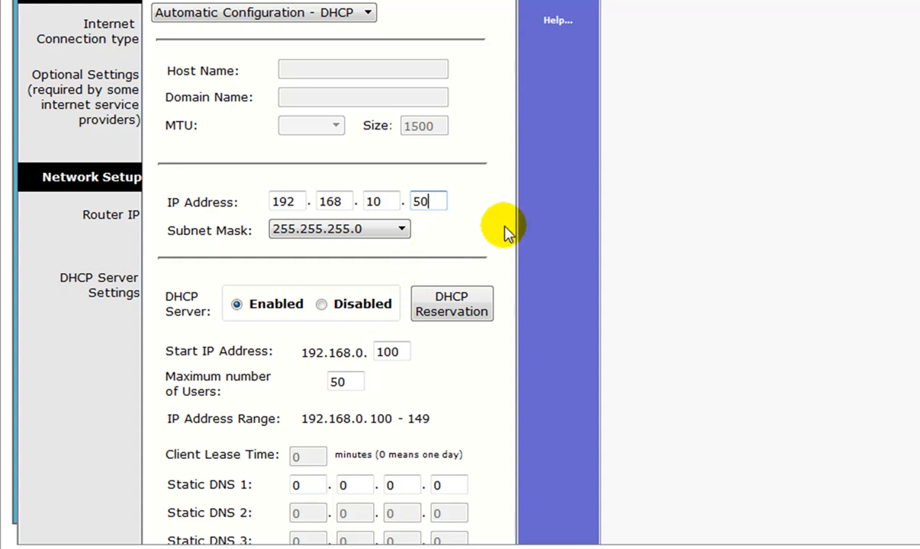
scroll(328, 305, down, 5)
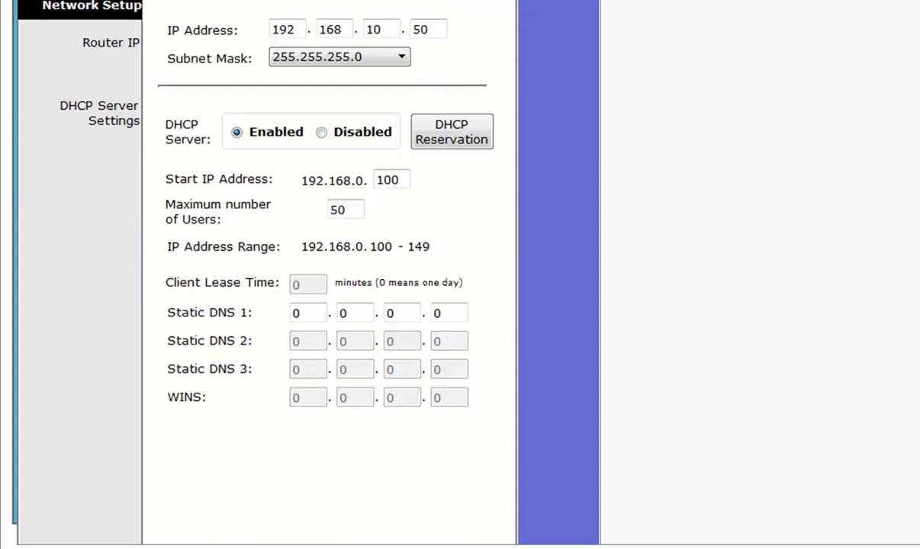
click(310, 535)
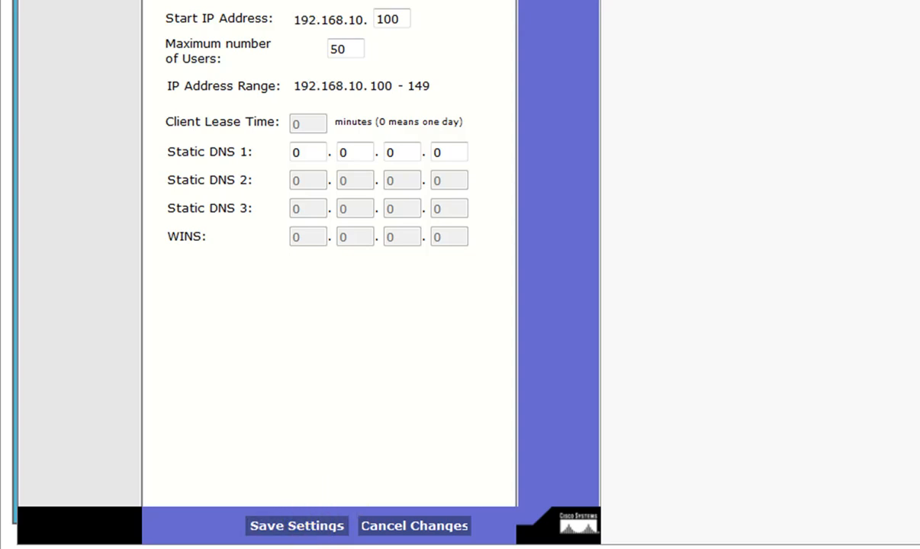
scroll(328, 274, up, 6)
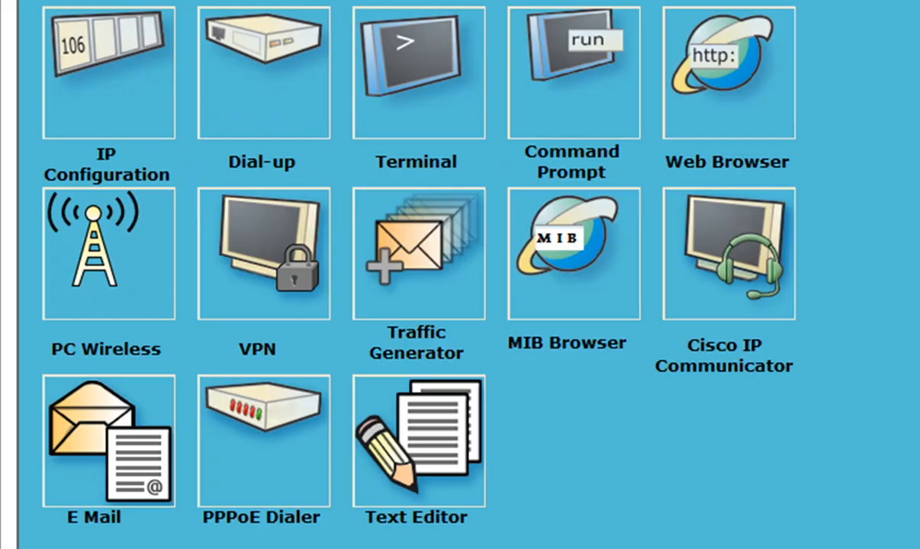
- Renew PC2's address by switching its IPv4 configuration to Static and back to DHCP, and close the IP settings
click(127, 85)
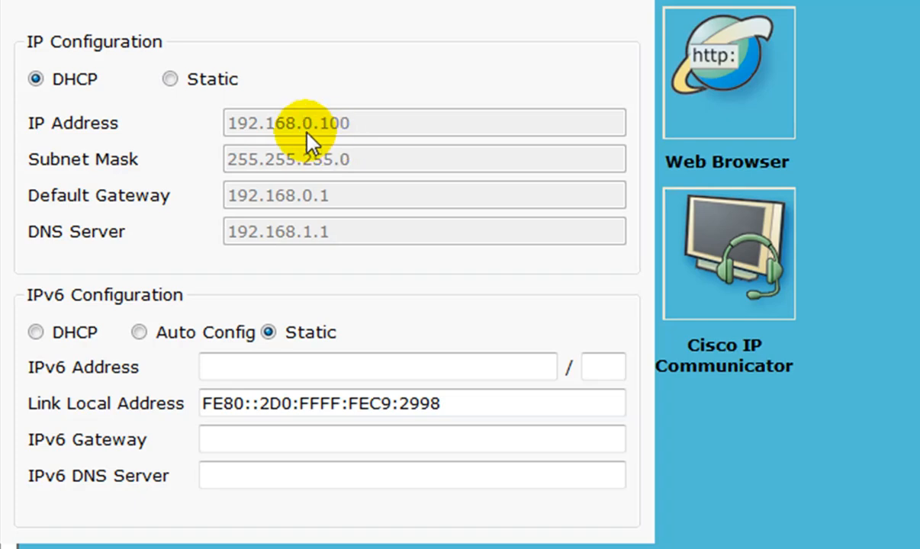
click(214, 79)
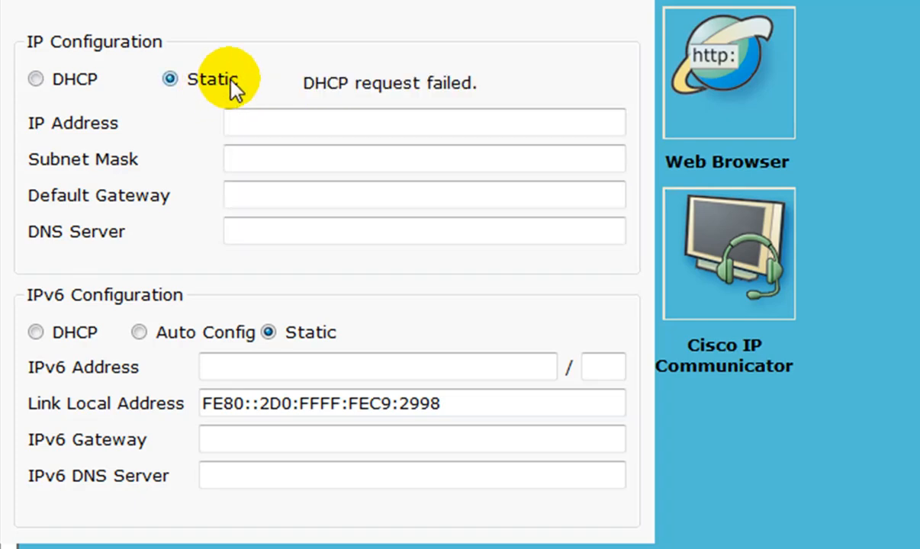
click(61, 79)
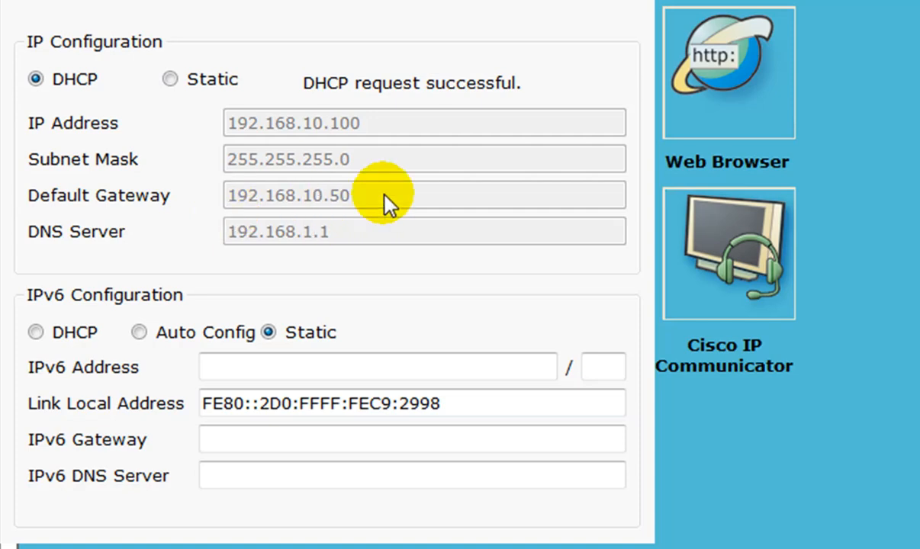
click(626, 2)
- Open the router's administration page at its new address 192.168.10.50 in PC2's web browser
click(735, 97)
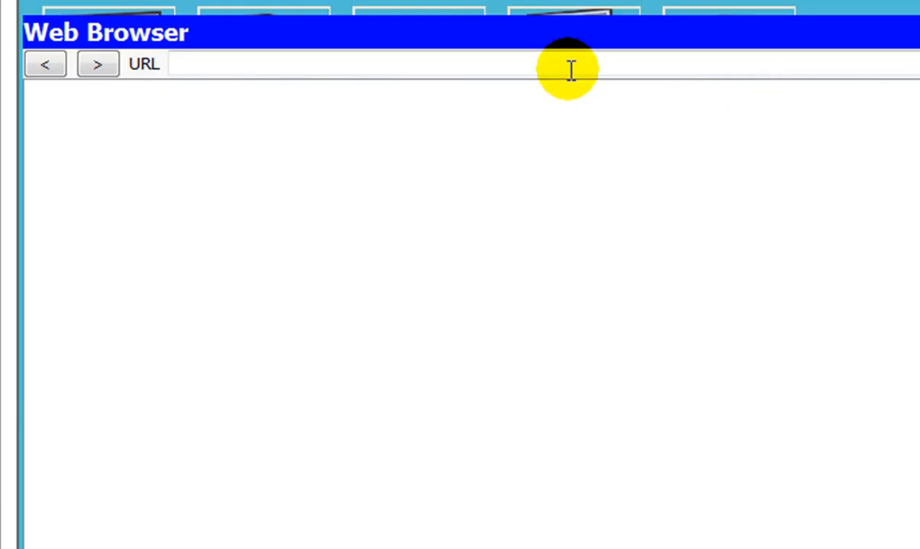
click(571, 70)
text(1)
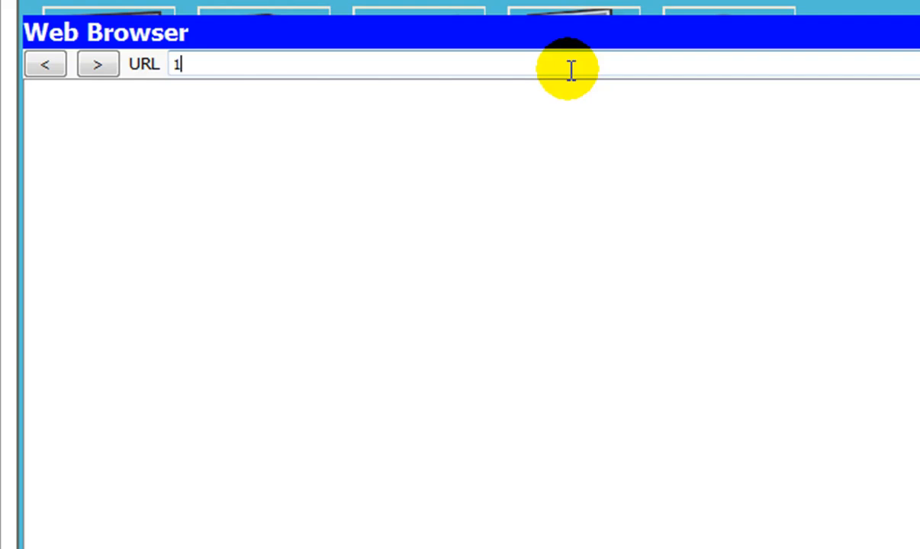
text(92.168.10.50)
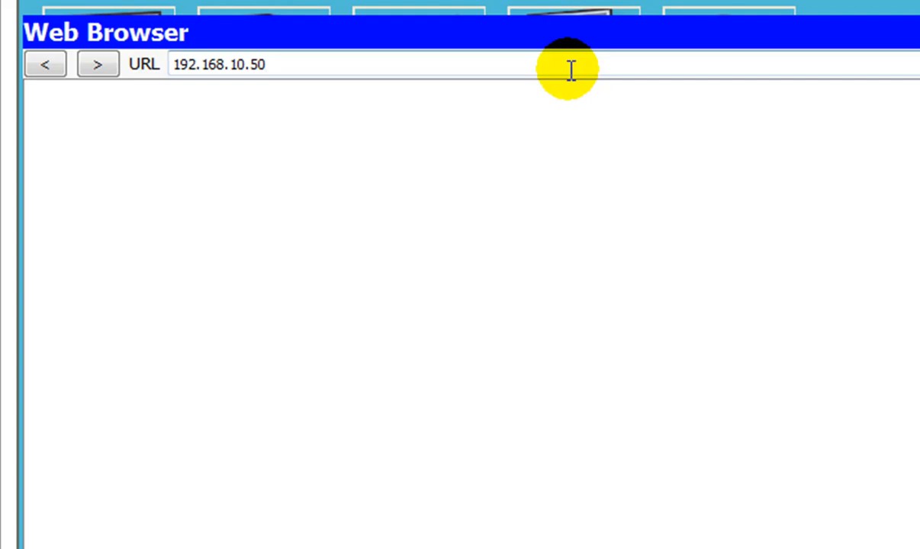
key(Return)
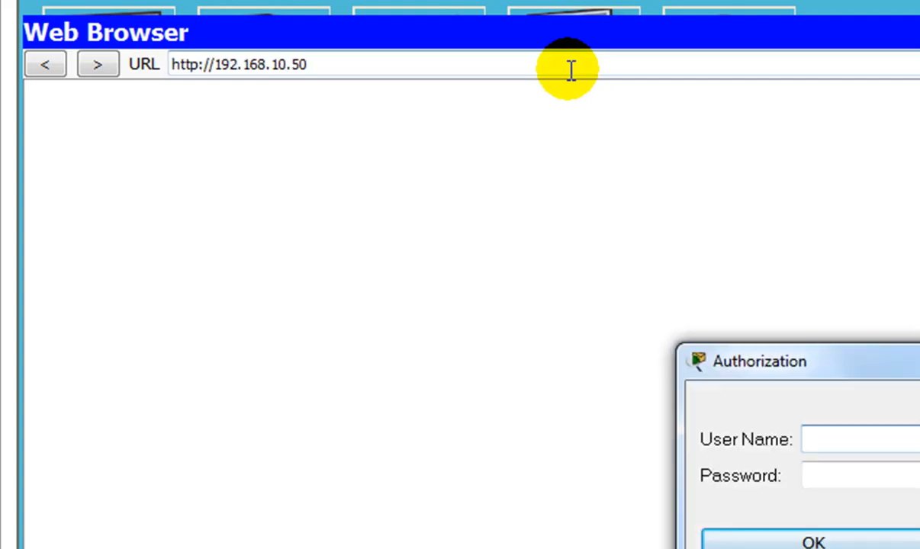
- Log in to the router's administration page with the user name admin and the account password
text(admin)
key(Tab)
text(admin)
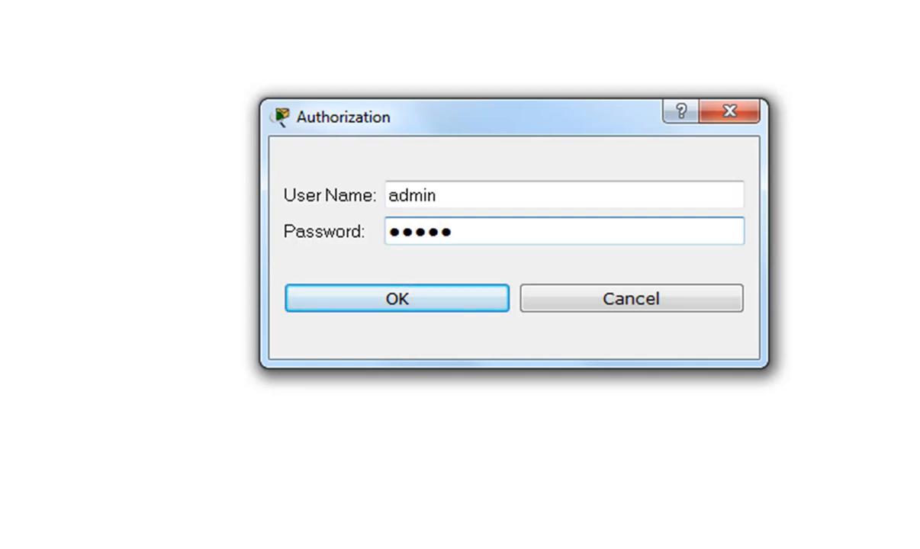
key(Return)
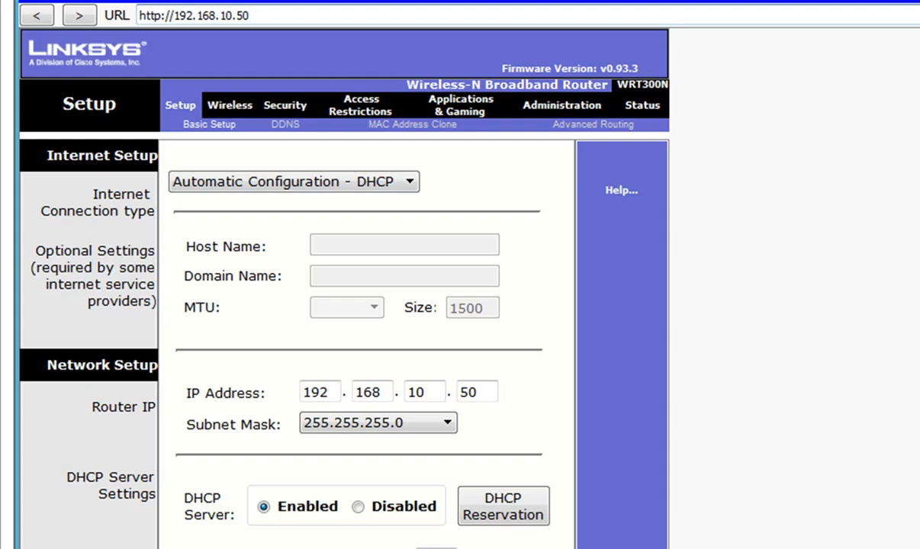
- Set the router's wireless network name (SSID) to FDV_TECH_PLUS, save the settings and continue back to the wireless page
scroll(343, 305, down, 5)
scroll(343, 306, up, 5)
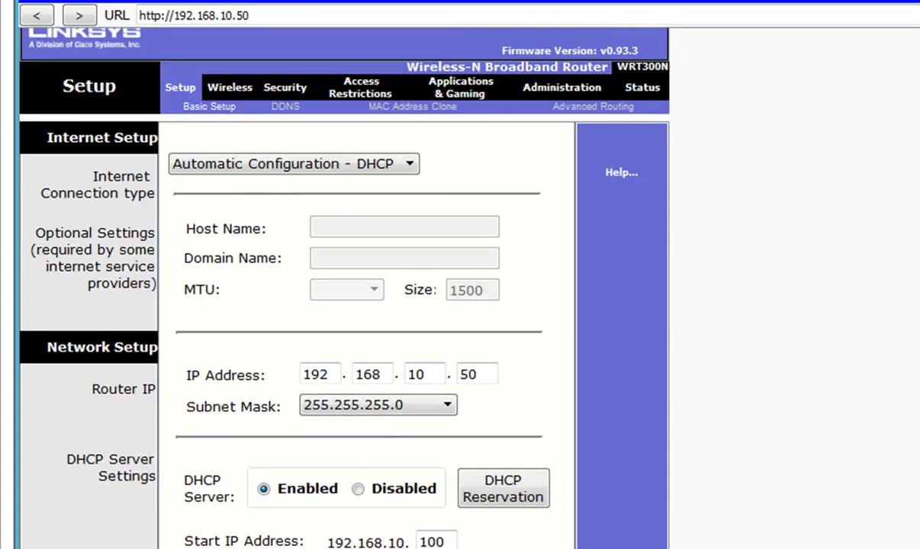
scroll(344, 305, up, 1)
scroll(343, 305, down, 2)
scroll(344, 305, up, 2)
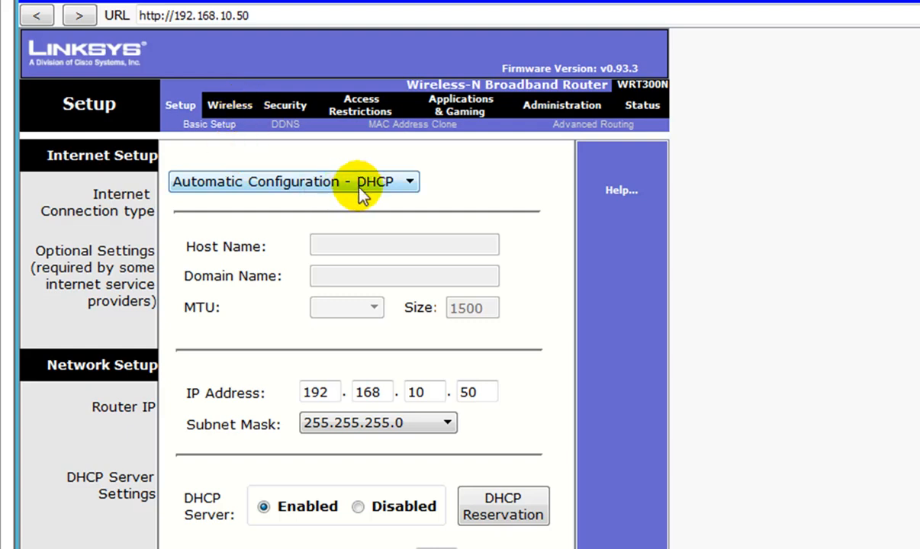
click(244, 107)
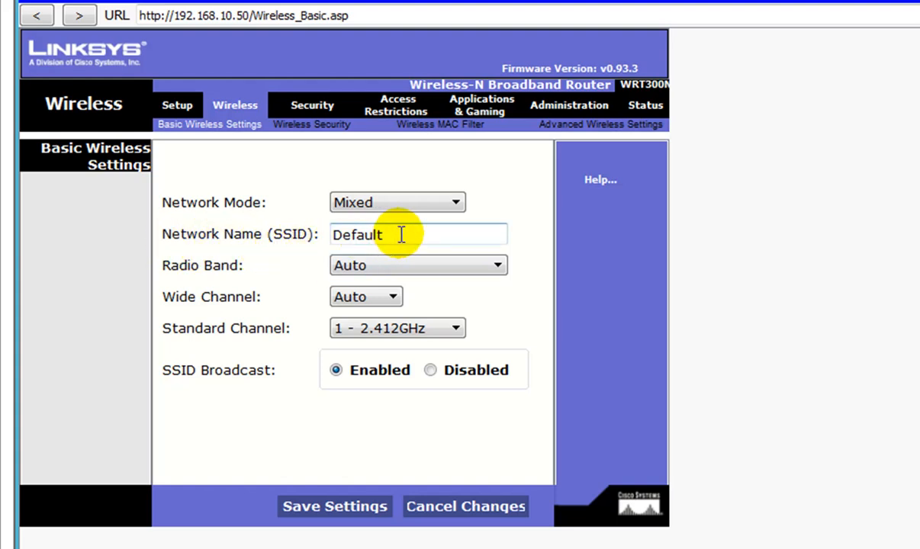
drag(401, 234, 299, 229)
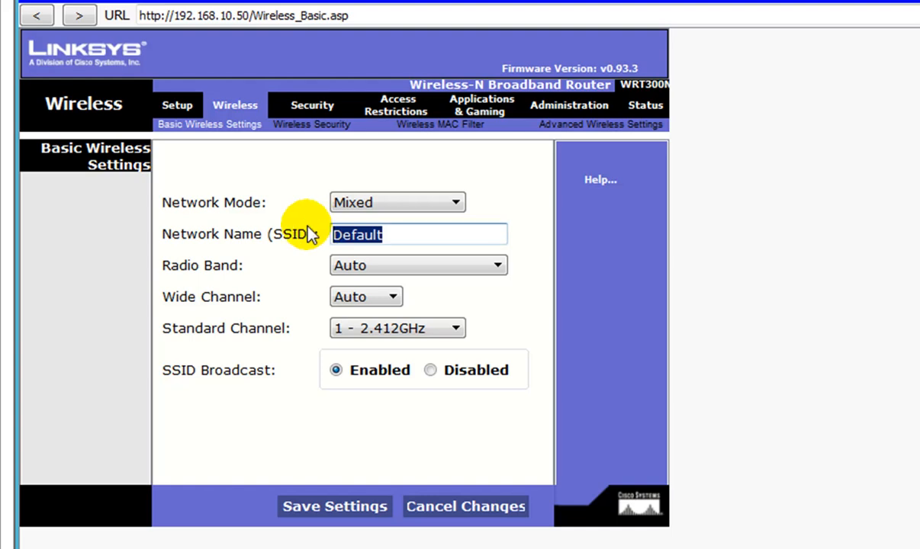
text(F)
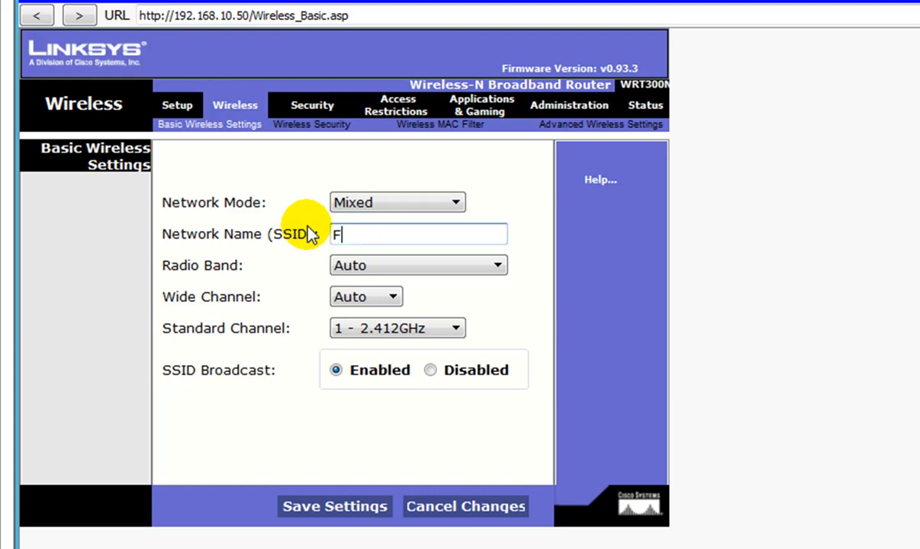
text(DV_TECH_PLUS)
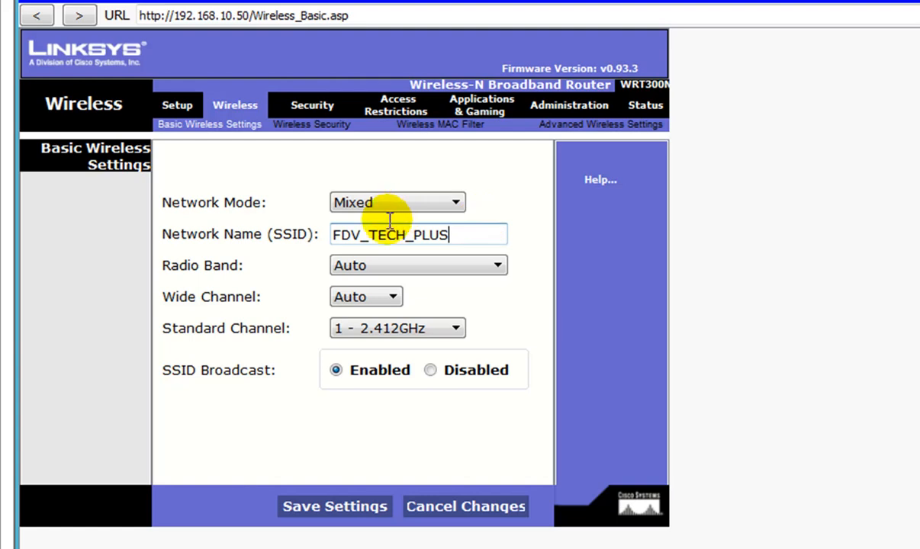
click(355, 509)
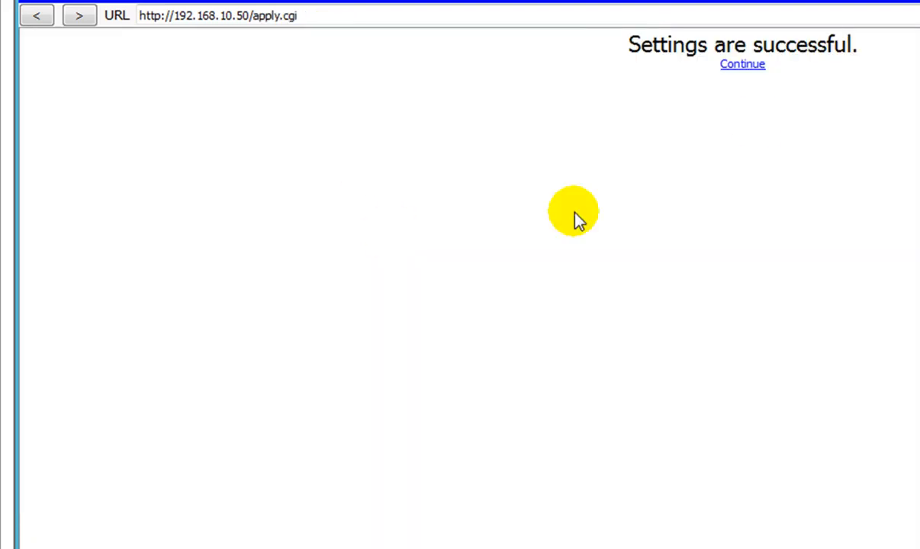
click(744, 67)
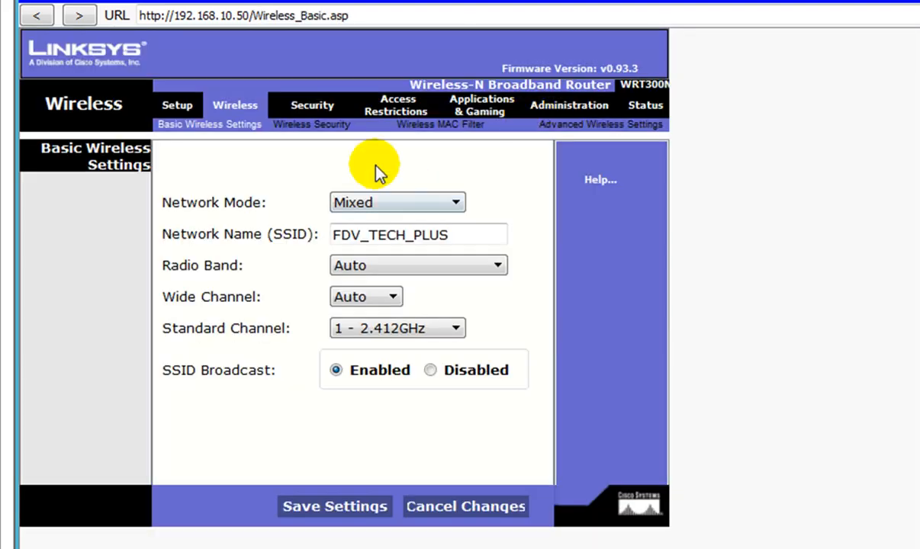
- Secure the wireless network with WPA2 Personal, AES encryption and the Wi-Fi passphrase, and save the settings
click(312, 125)
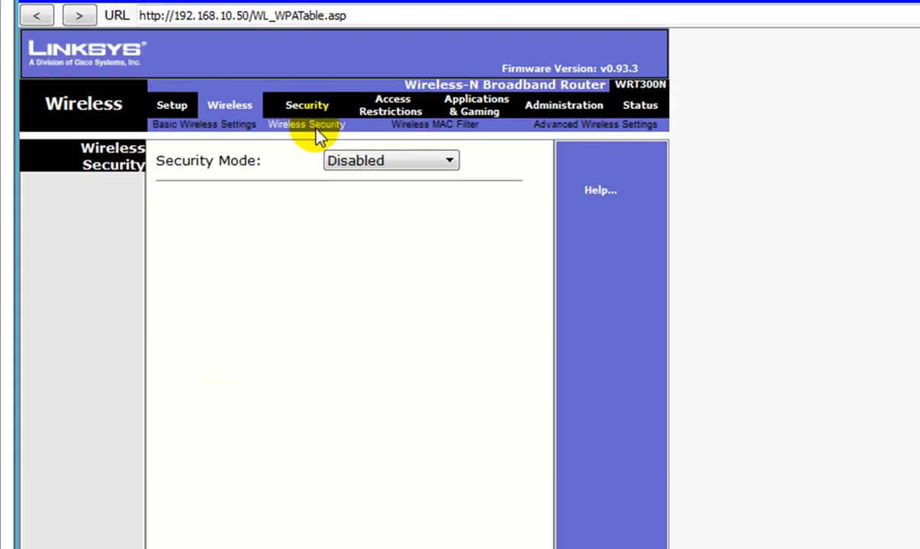
click(450, 162)
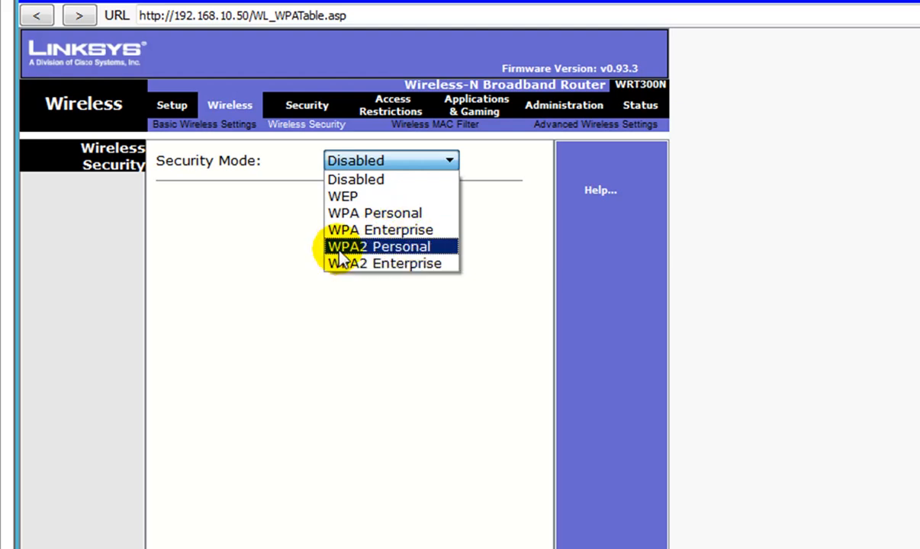
click(416, 247)
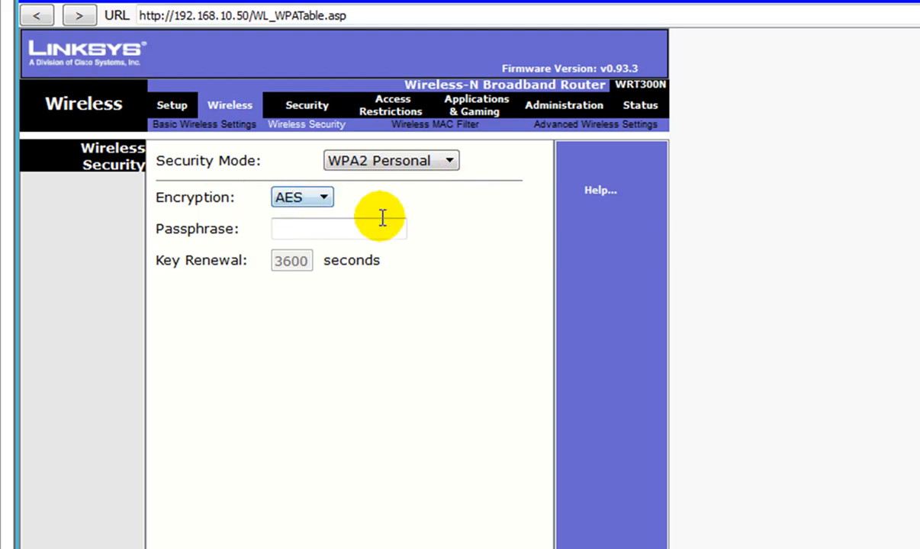
click(321, 199)
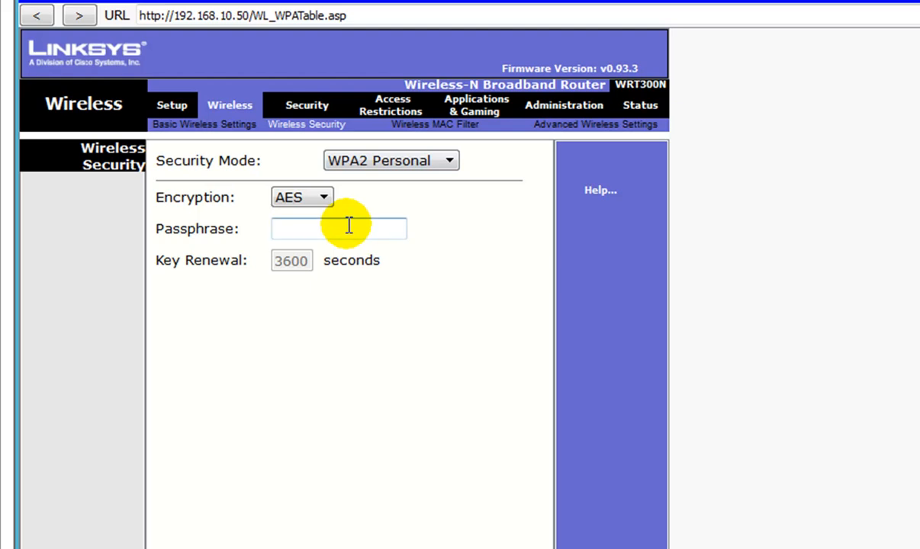
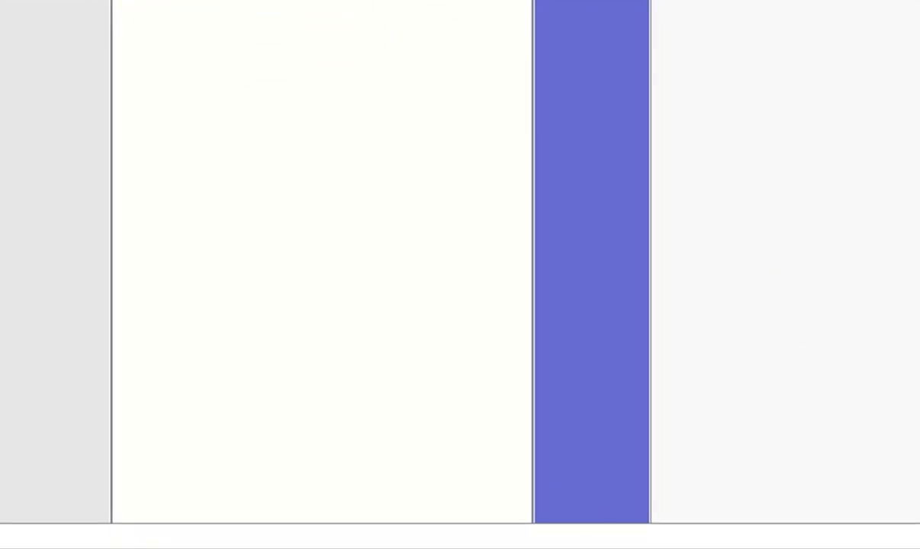
click(356, 510)
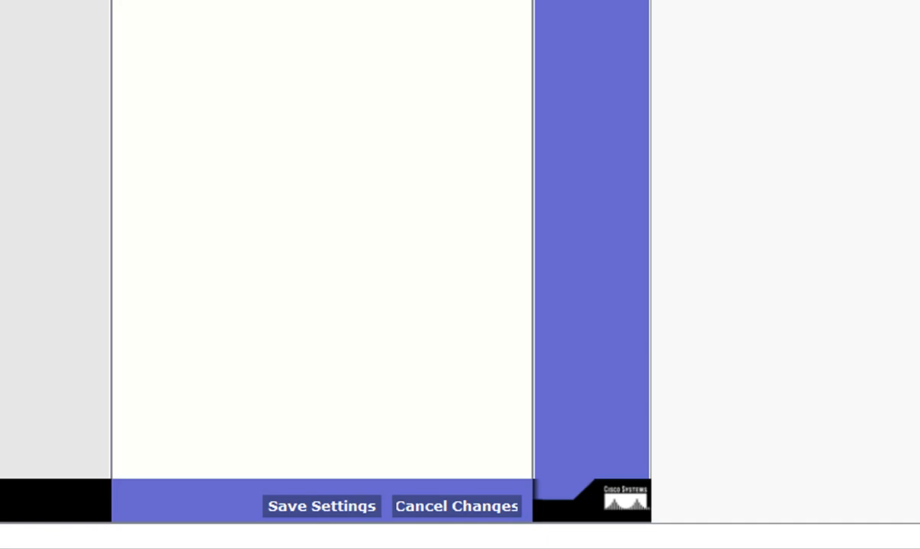
scroll(322, 262, up, 1)
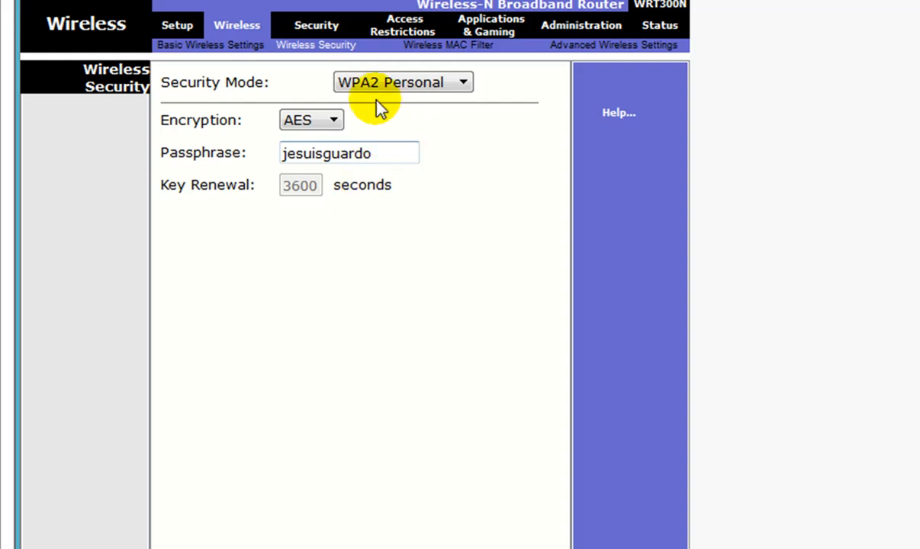
click(229, 45)
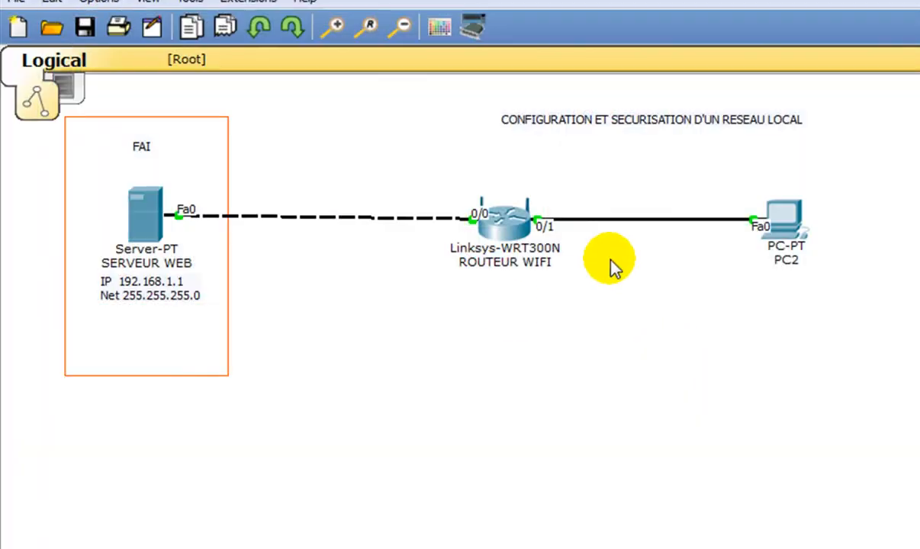
- Load the web server's page at 192.168.1.1 in PC2's web browser to test access, and close the PC2 window
click(795, 228)
drag(584, 200, 771, 219)
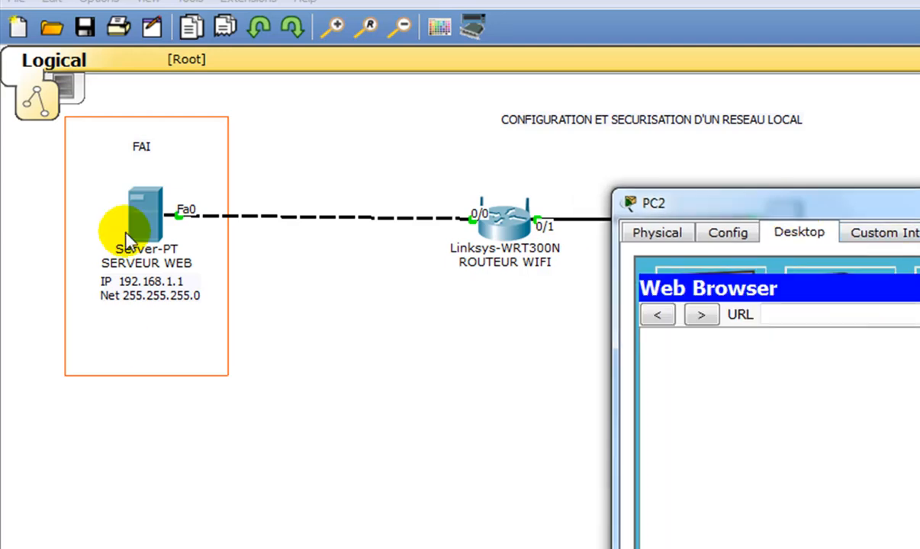
click(801, 314)
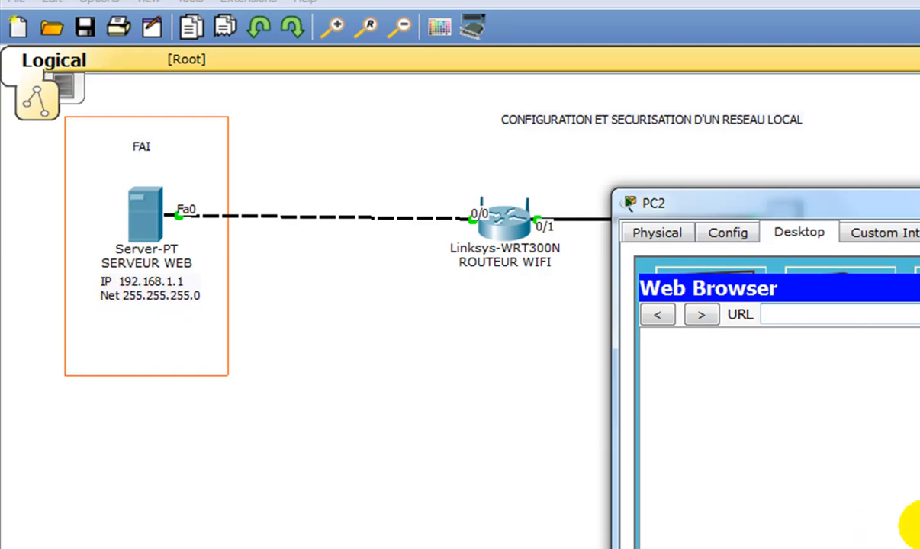
text(192.168)
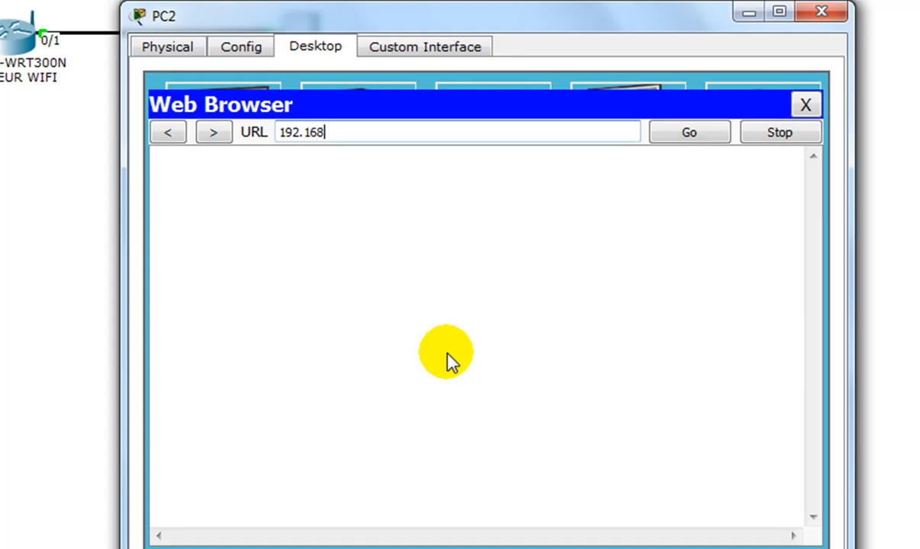
key(Return)
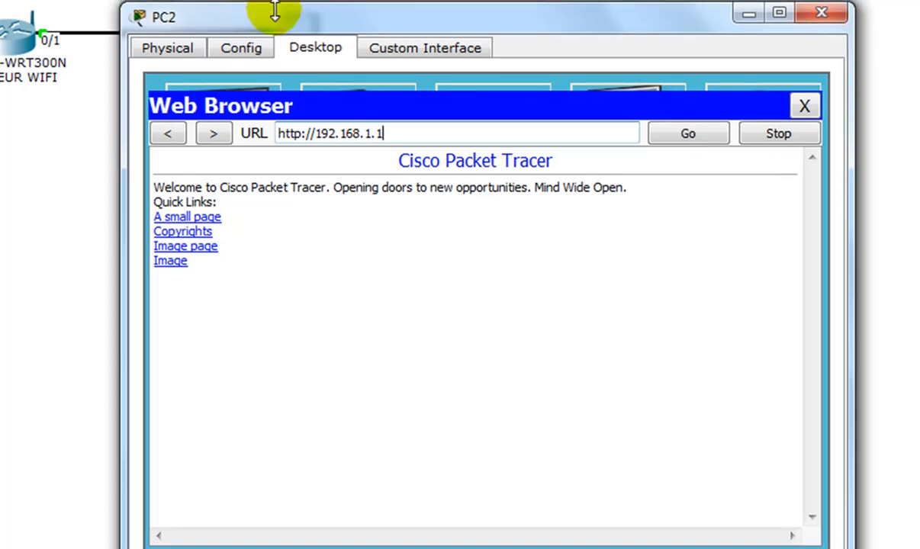
drag(274, 11, 381, 80)
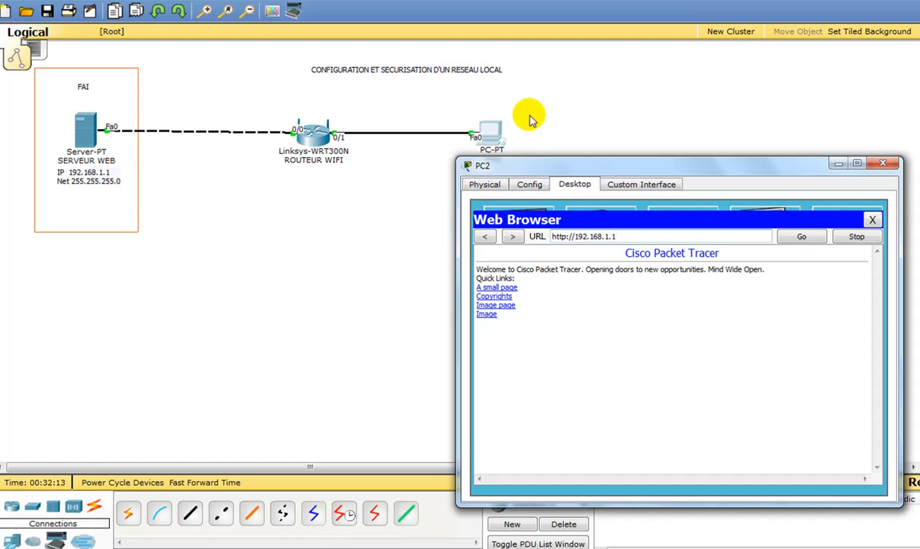
click(885, 165)
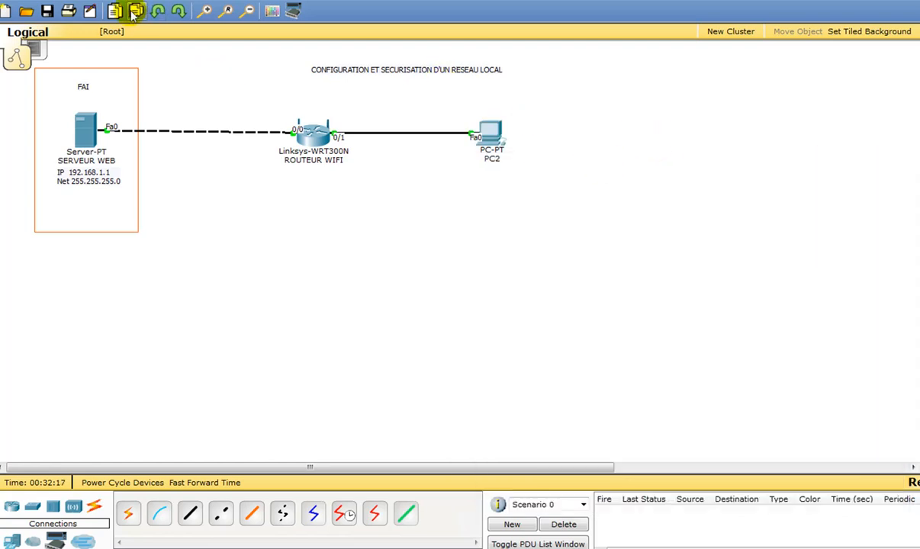
- Draw an unfilled rectangle with a green outline around PC2 in the workspace, and close the drawing palette
click(271, 11)
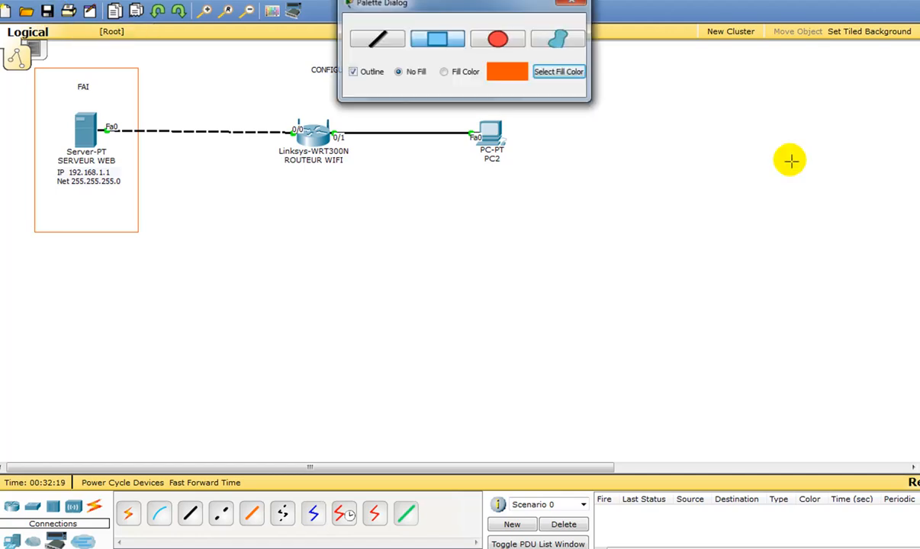
drag(520, 9, 800, 23)
click(737, 58)
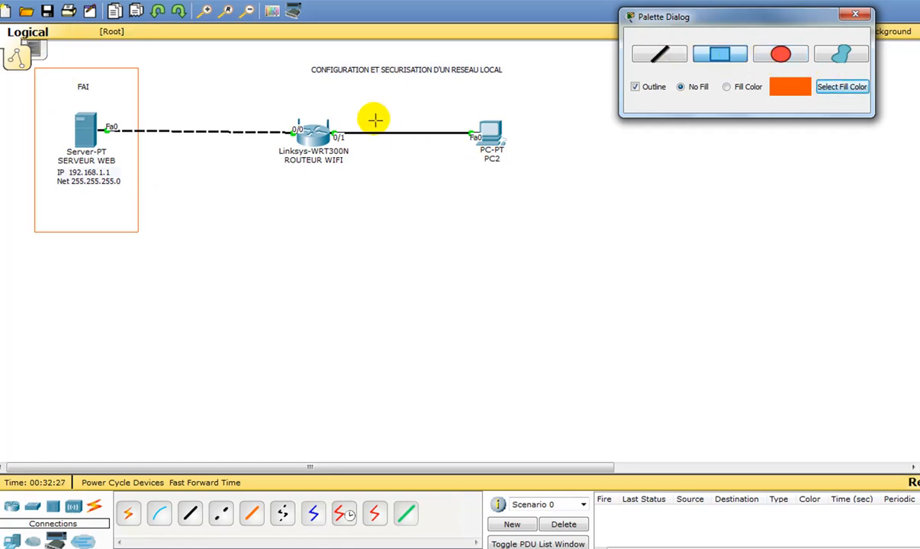
click(844, 88)
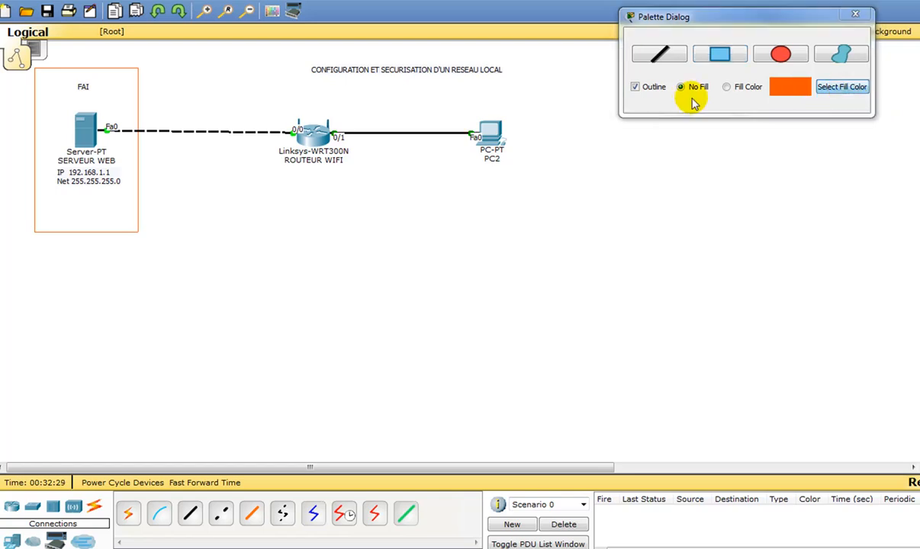
click(446, 171)
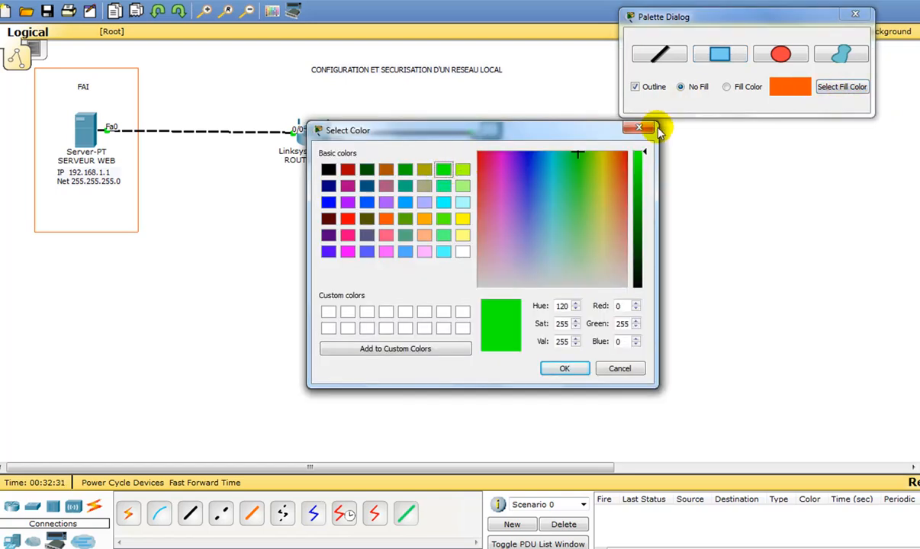
click(563, 368)
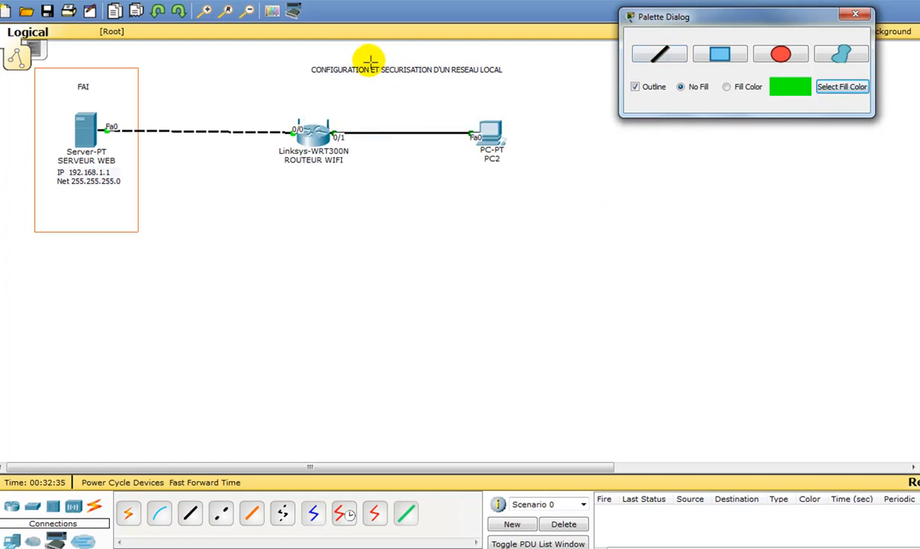
drag(365, 89, 582, 272)
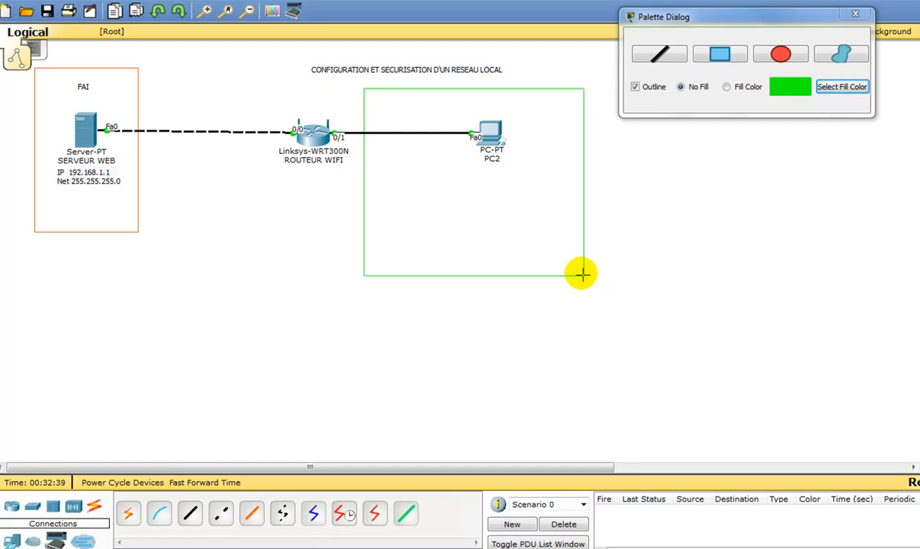
click(856, 19)
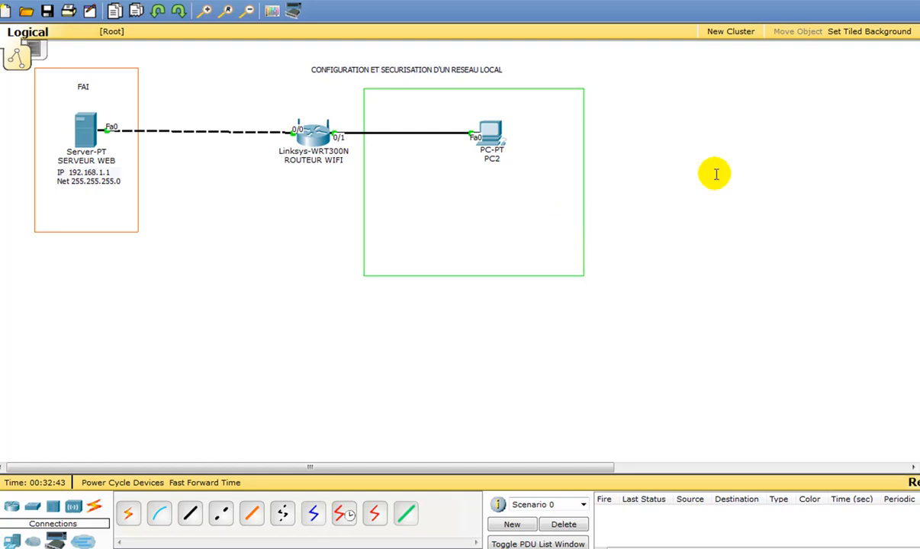
- Add the text note LAN inside the green rectangle, just above and to the right of PC2
click(527, 108)
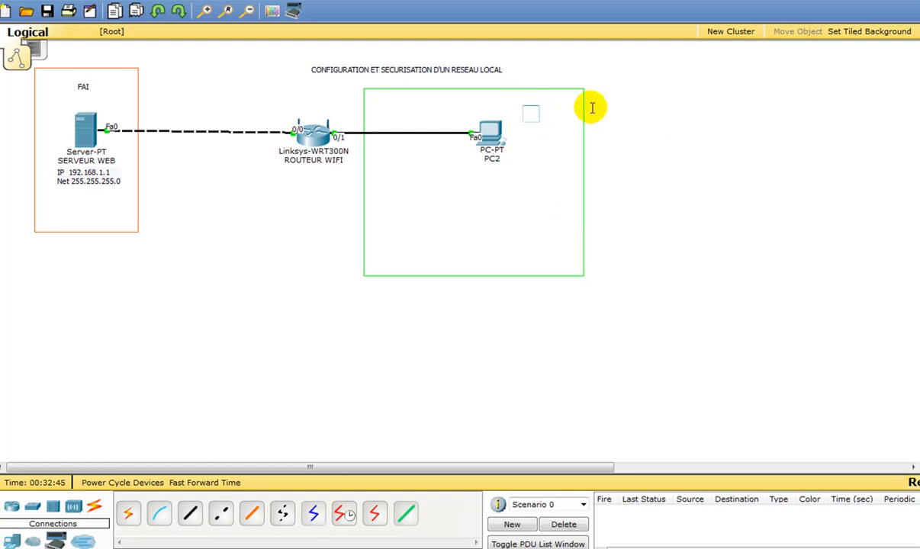
text(LAN)
click(769, 103)
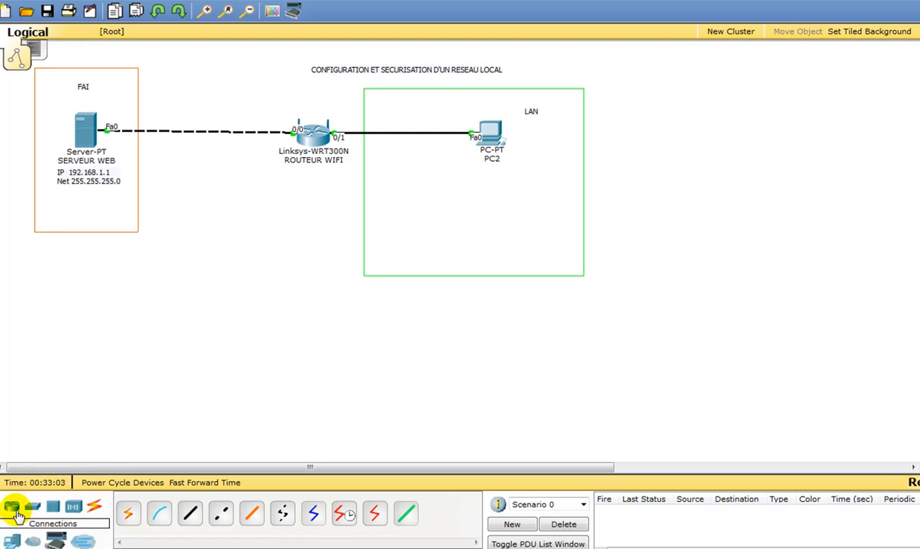
- Add a generic laptop to the workspace, outside the green LAN rectangle and beyond its lower-right corner
click(12, 542)
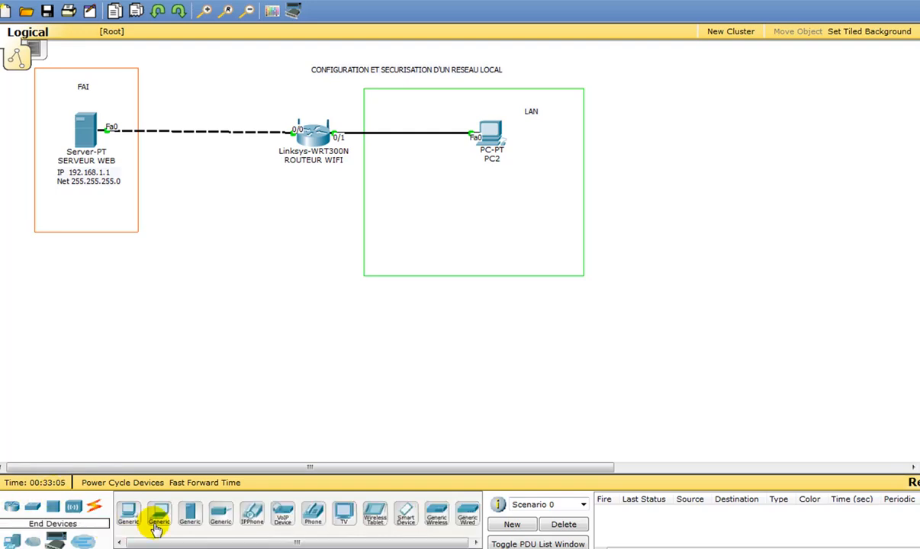
drag(167, 522, 723, 283)
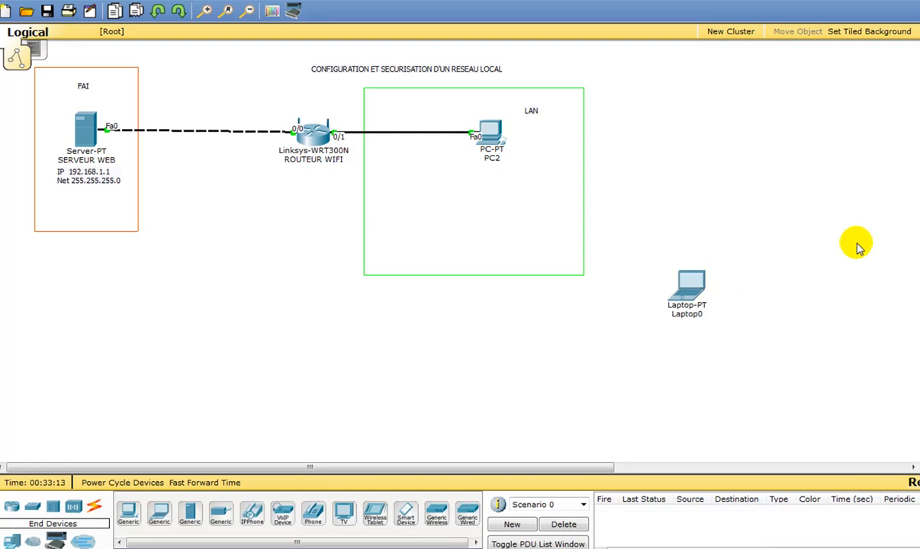
- Open the laptop's physical view, power it off and remove the network module from its expansion slot
click(698, 282)
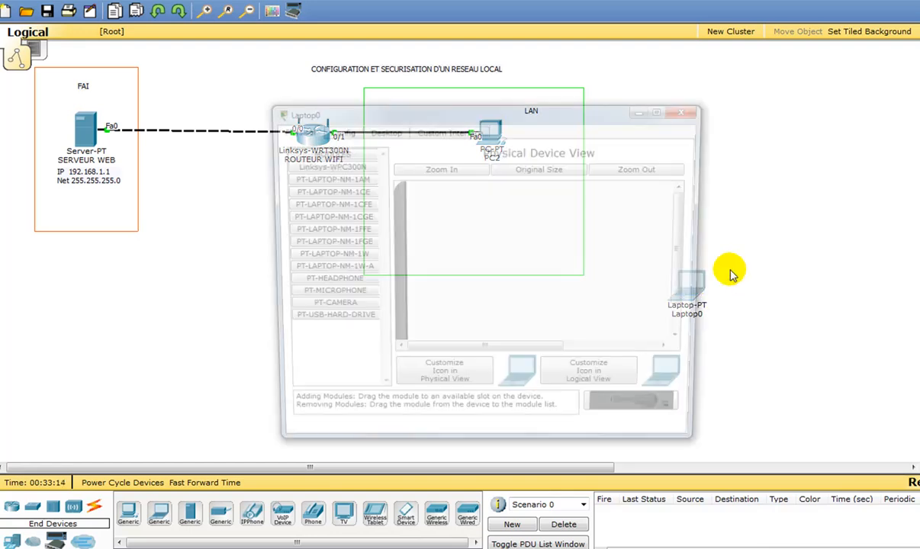
drag(560, 116, 596, 117)
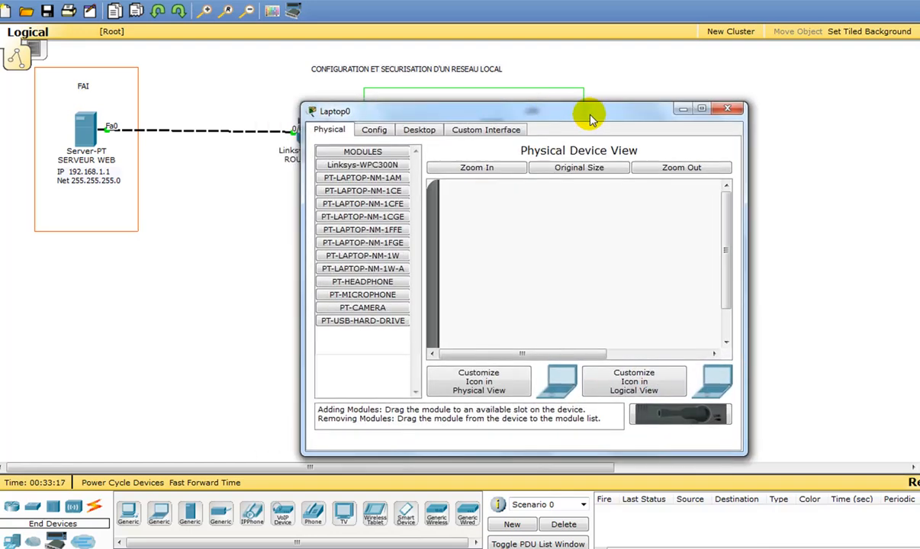
click(430, 131)
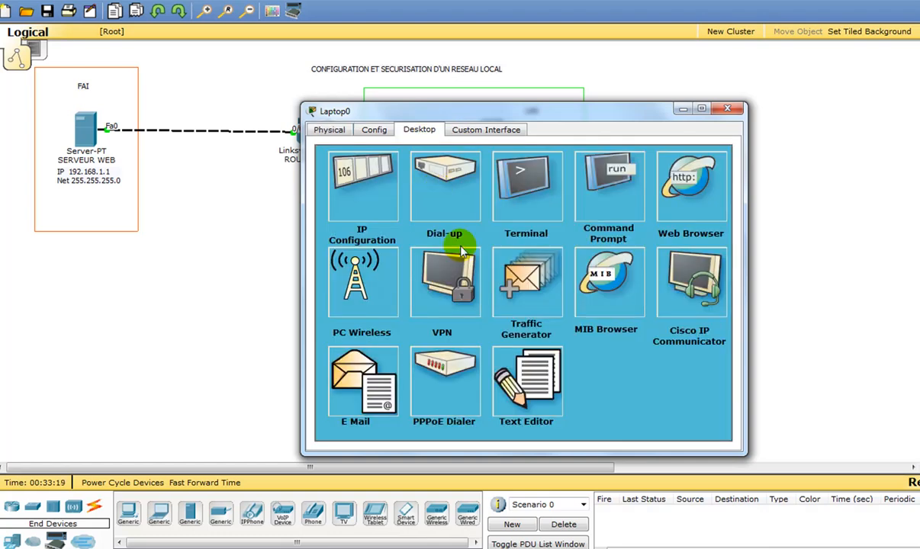
click(333, 128)
drag(725, 242, 730, 319)
click(387, 102)
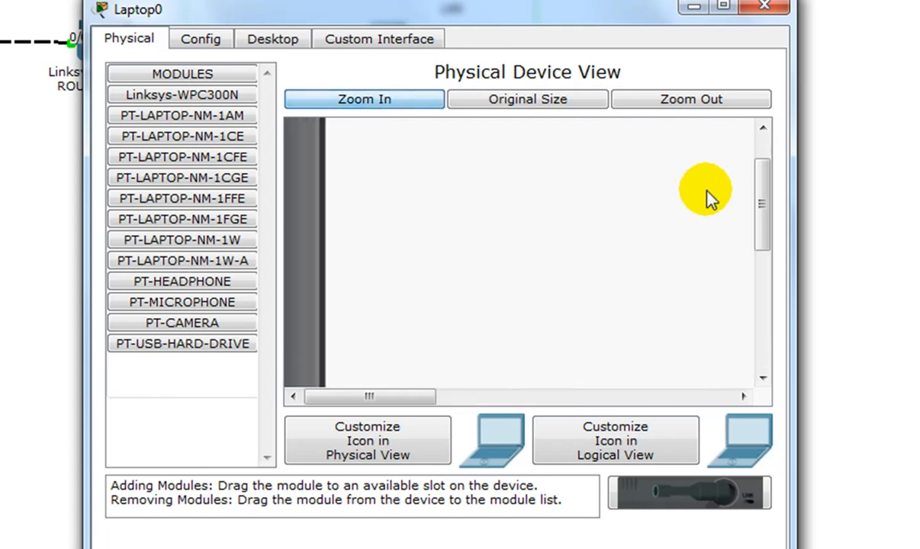
drag(764, 192, 774, 361)
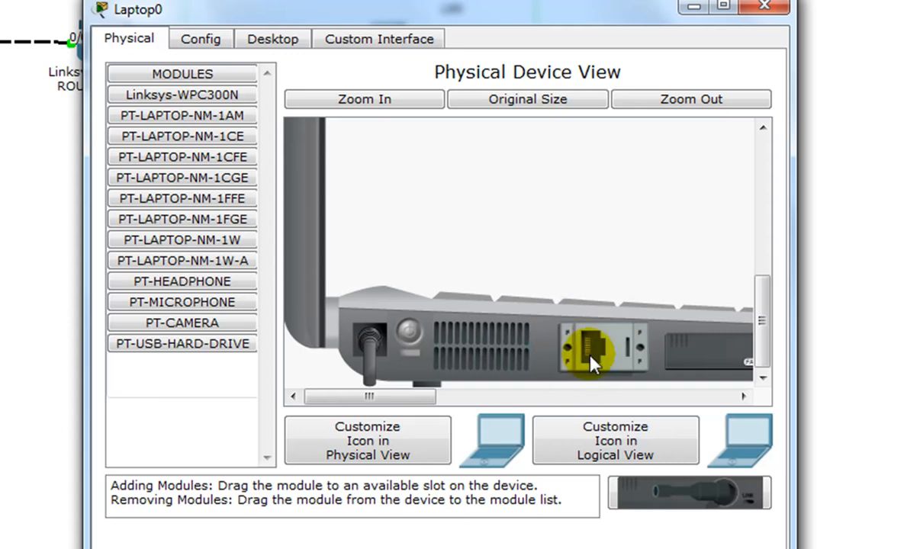
drag(431, 396, 506, 398)
drag(500, 348, 187, 145)
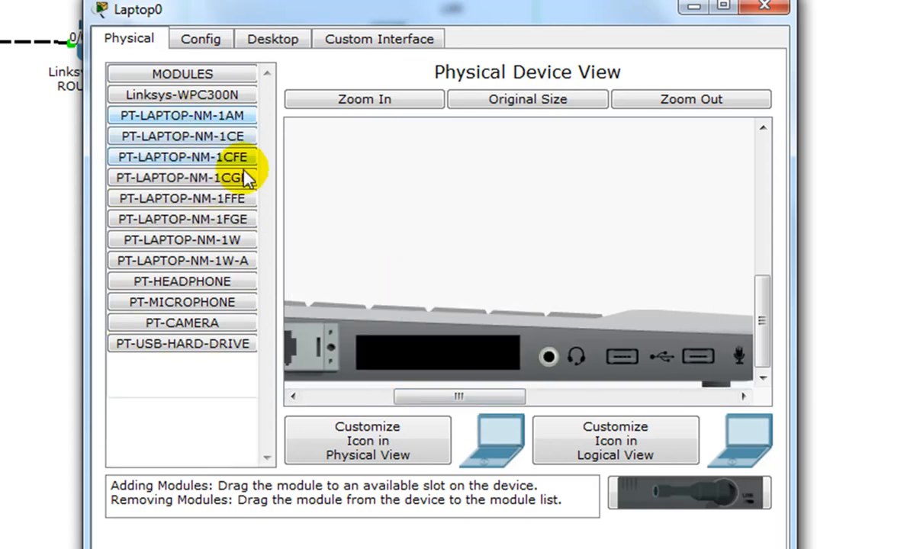
- Install the Linksys-WPC300N wireless module in the laptop's empty slot, power it back on and view its global settings
click(166, 100)
drag(160, 102, 405, 345)
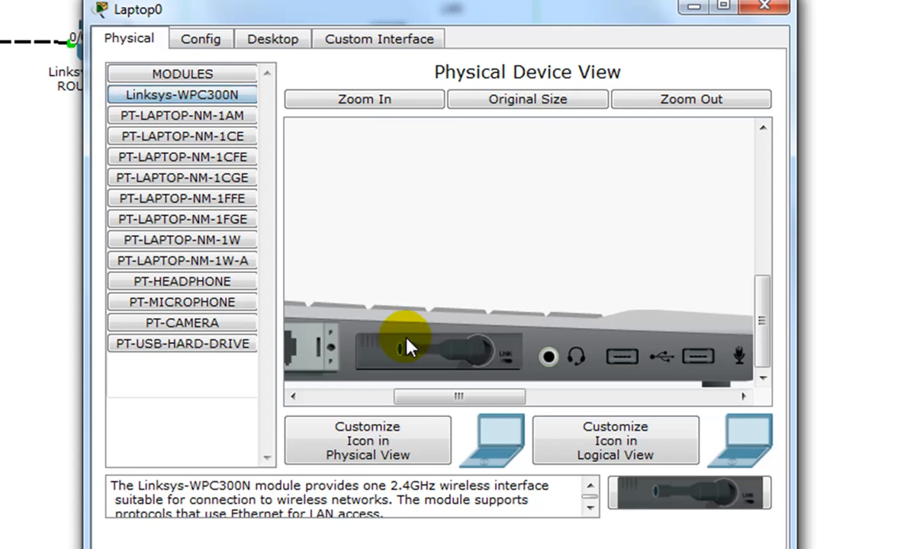
drag(505, 398, 374, 397)
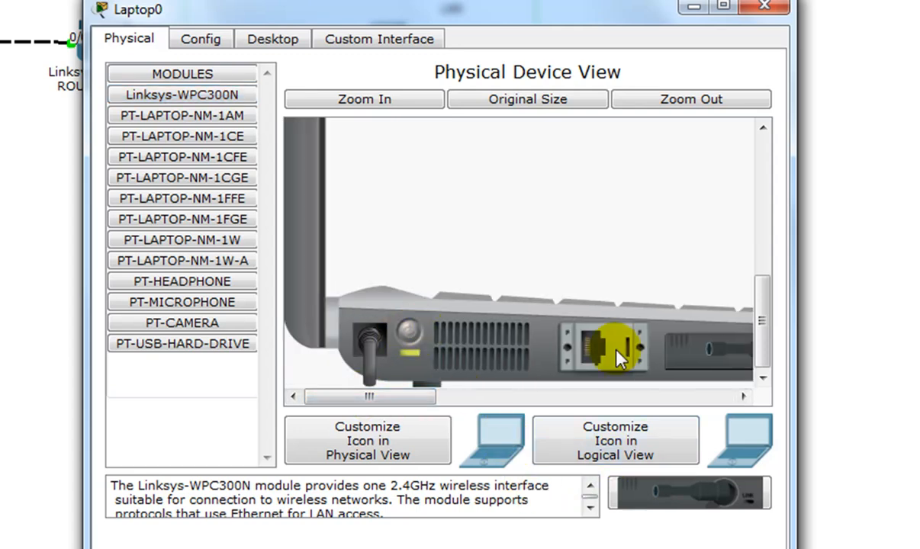
drag(764, 323, 764, 150)
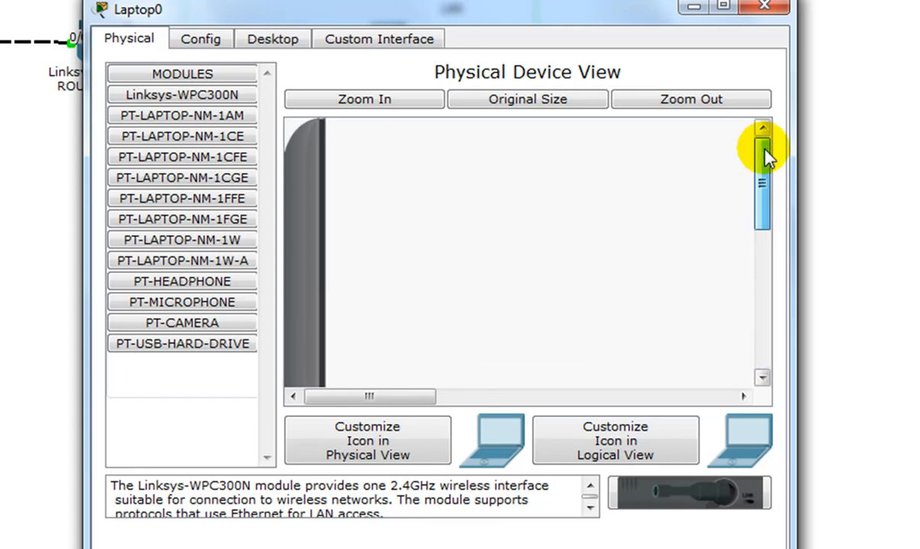
click(204, 40)
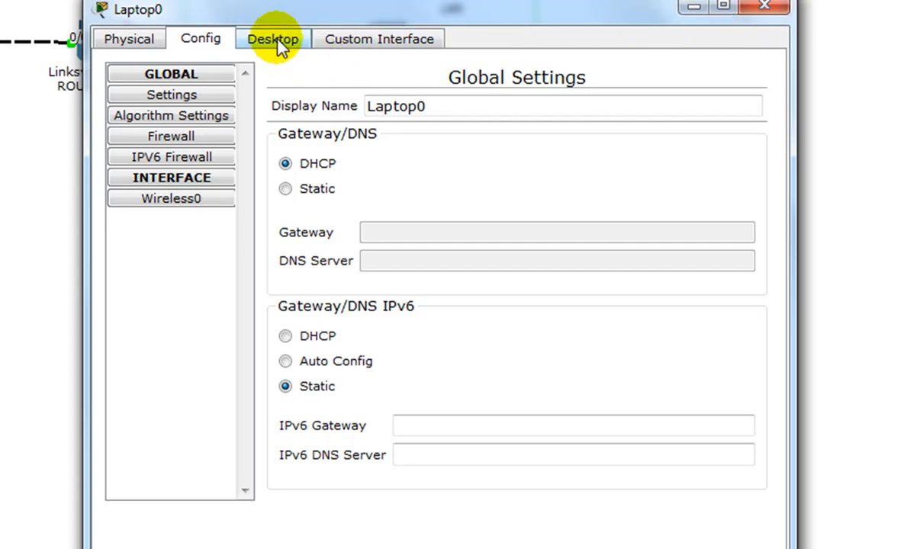
- Open the laptop's PC Wireless utility and list the available wireless networks
drag(316, 16, 580, 103)
click(544, 124)
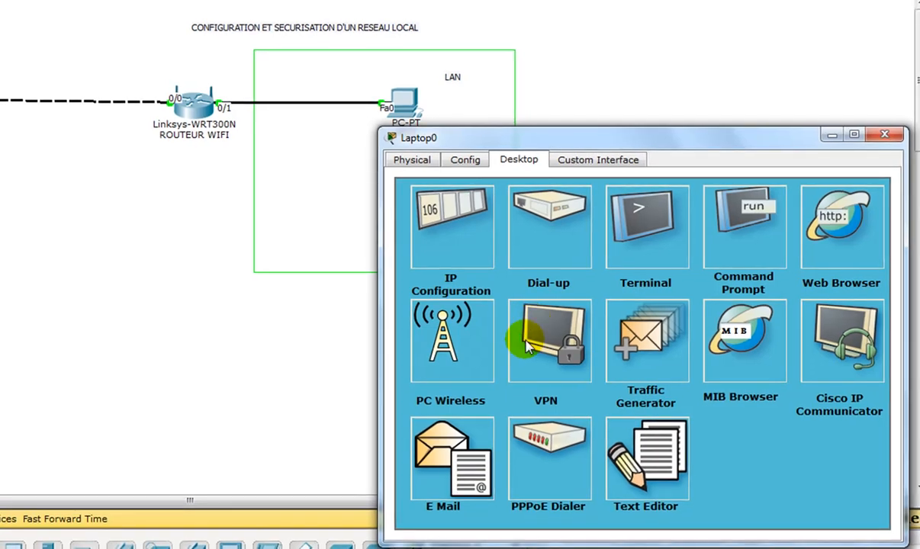
click(453, 350)
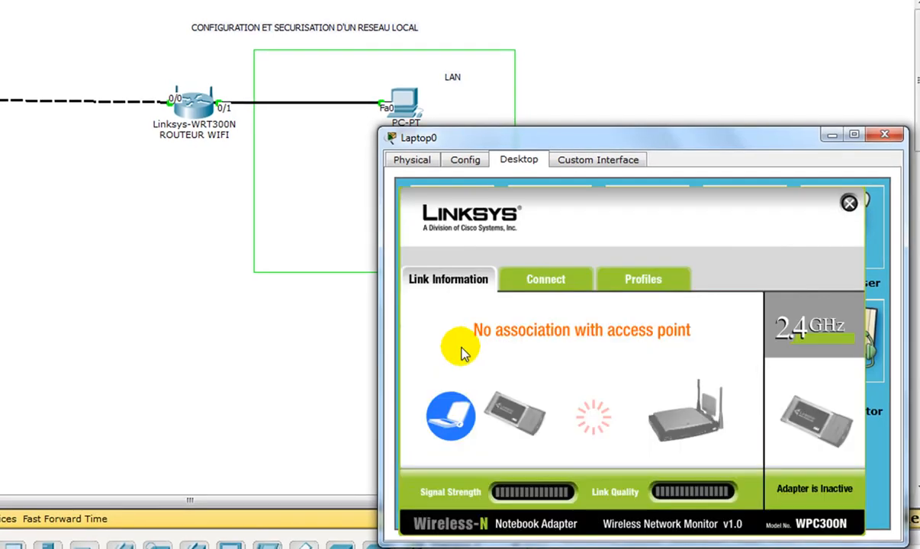
click(535, 283)
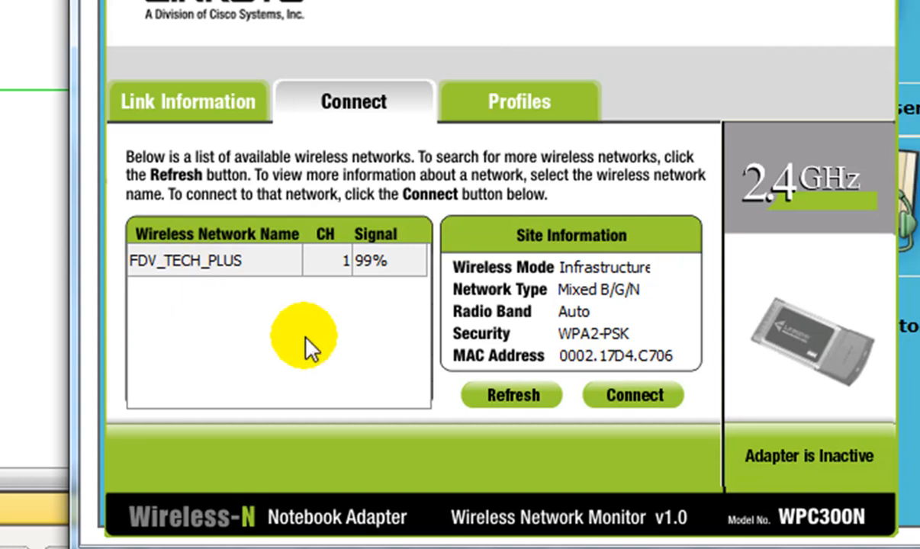
- Try to connect the laptop to the FDV_TECH_PLUS network using WPA2-Personal with a random pre-shared key
click(635, 403)
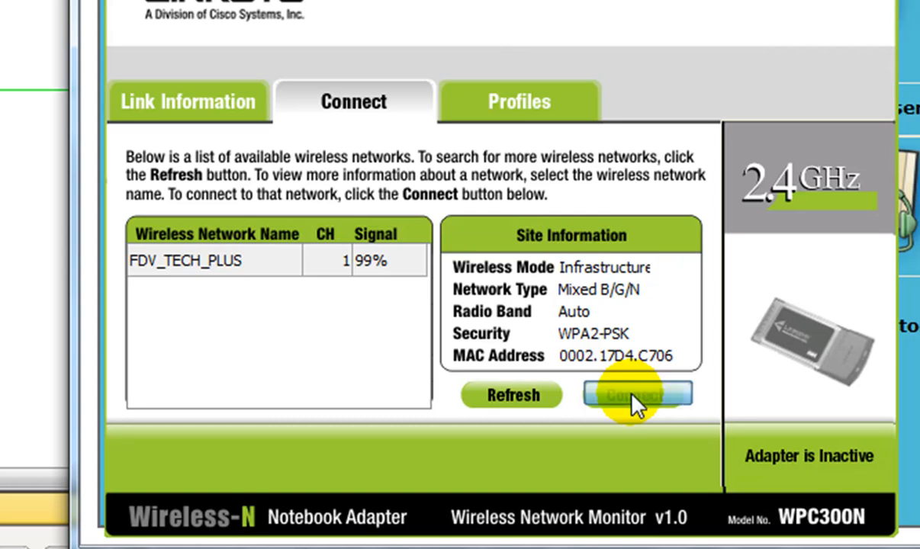
click(349, 282)
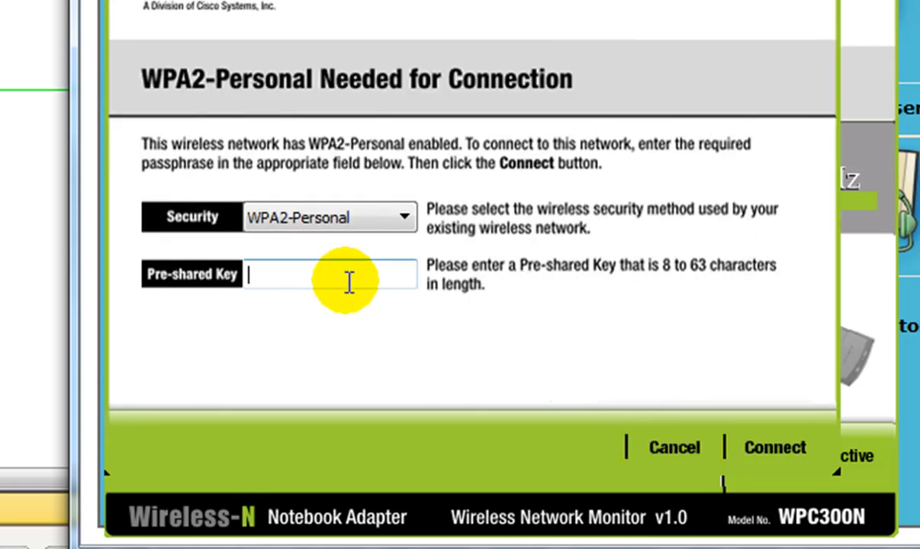
text(jsdhduhetdgdfyehtye)
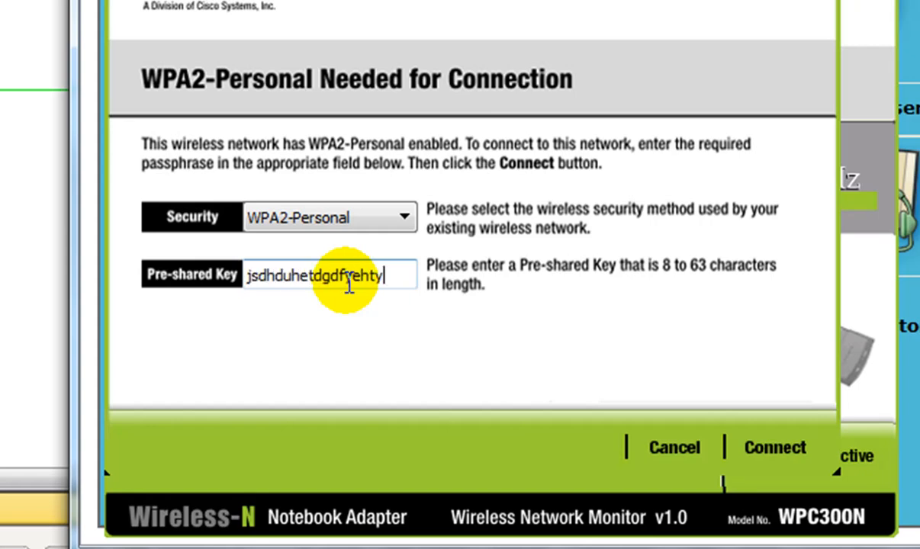
click(761, 457)
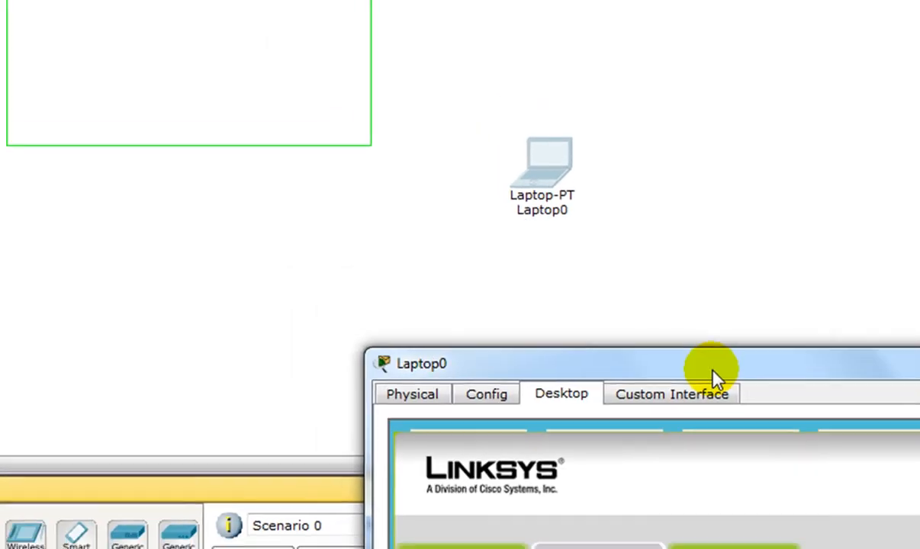
- Connect the laptop to the FDV_TECH_PLUS network using WPA2-Personal and the router's configured pre-shared key
drag(706, 382, 576, 105)
click(654, 396)
click(482, 327)
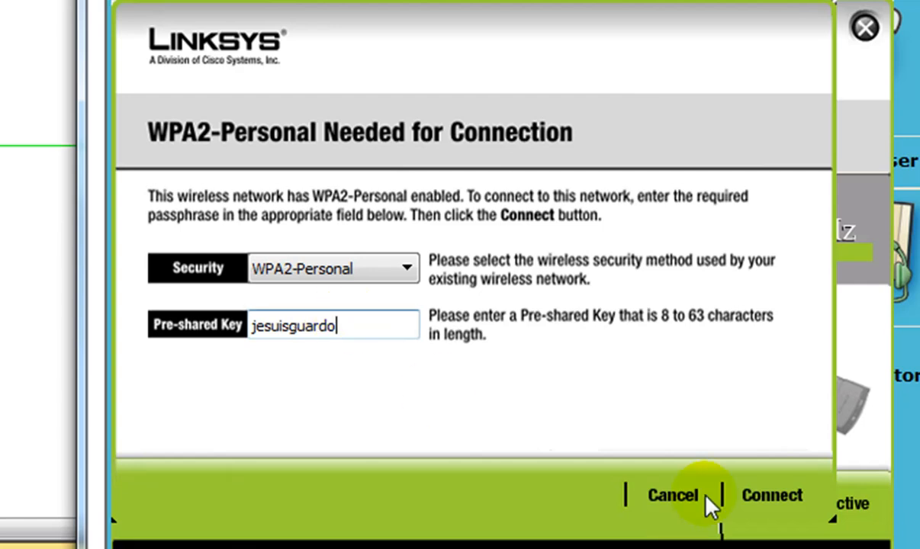
click(764, 499)
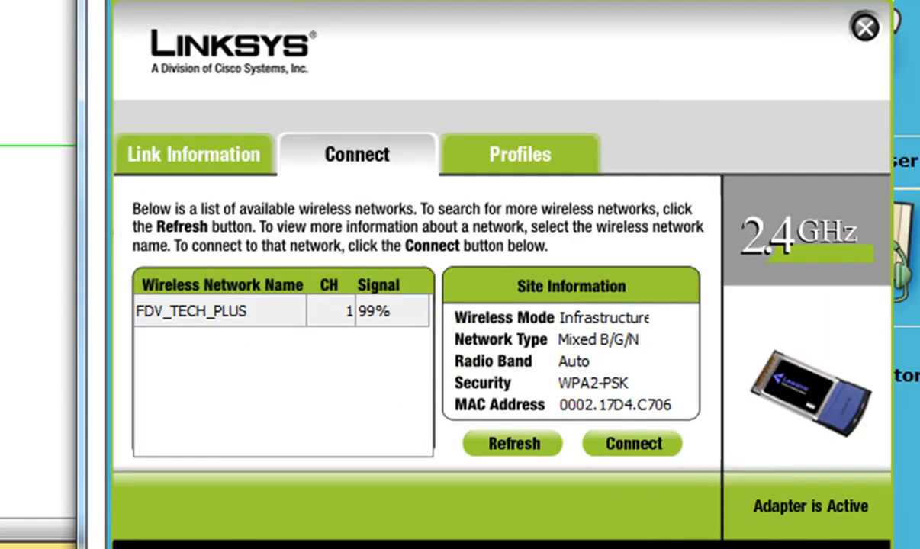
- Uncover the topology to check the laptop's wireless link, examine the laptop's IP configuration and close it
drag(475, 0, 474, 43)
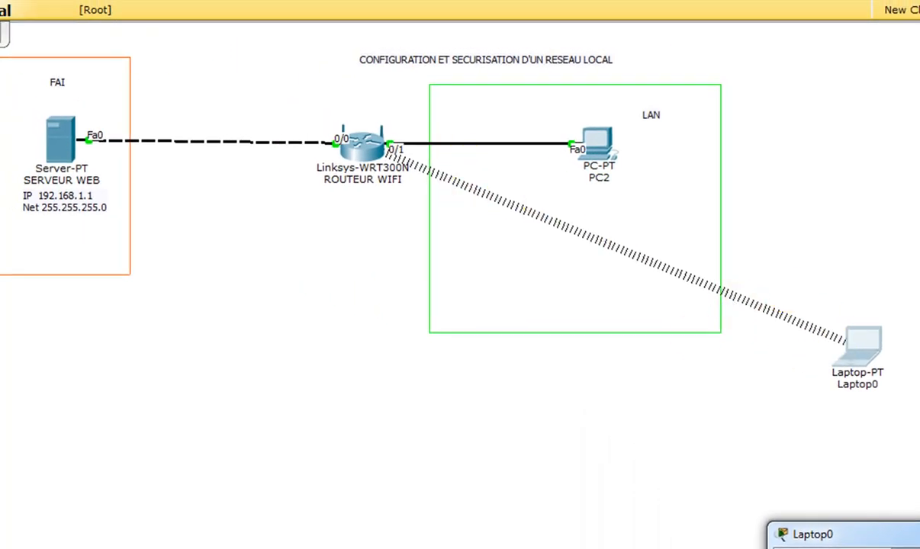
drag(896, 533, 560, 291)
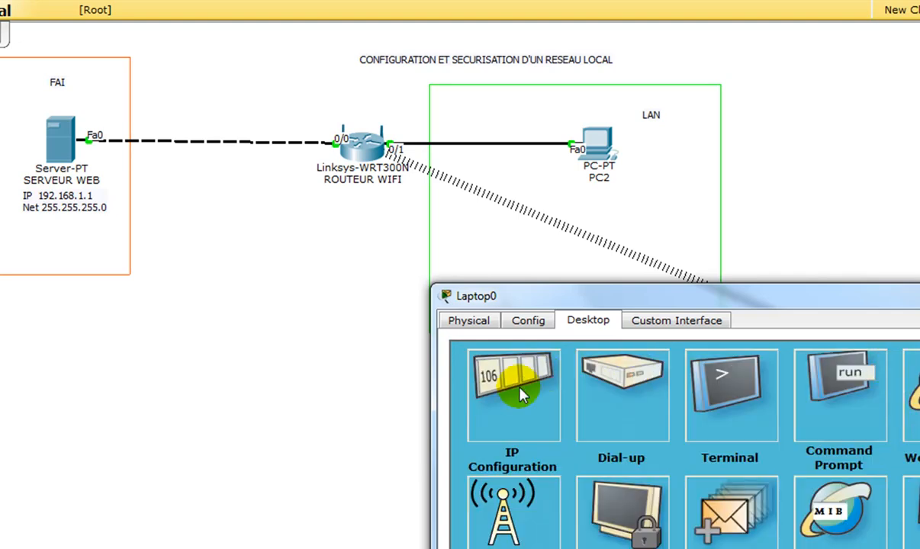
click(524, 374)
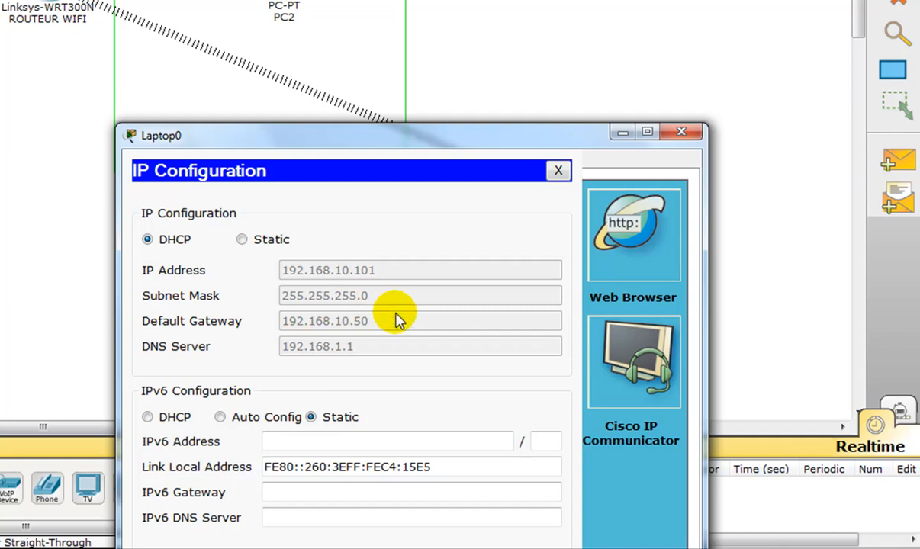
click(558, 170)
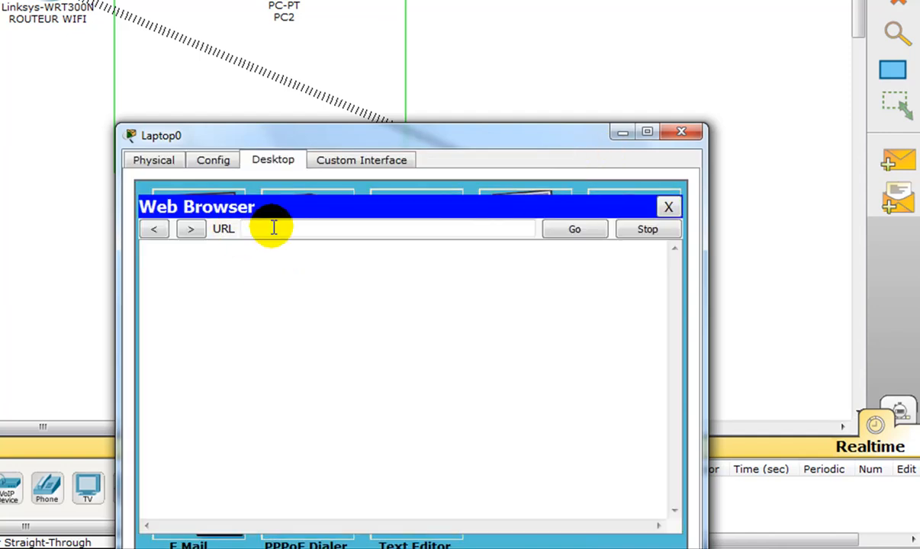
- Load the web server's page at 192.168.1.1 in the laptop's web browser to test access, and close the laptop window
click(284, 229)
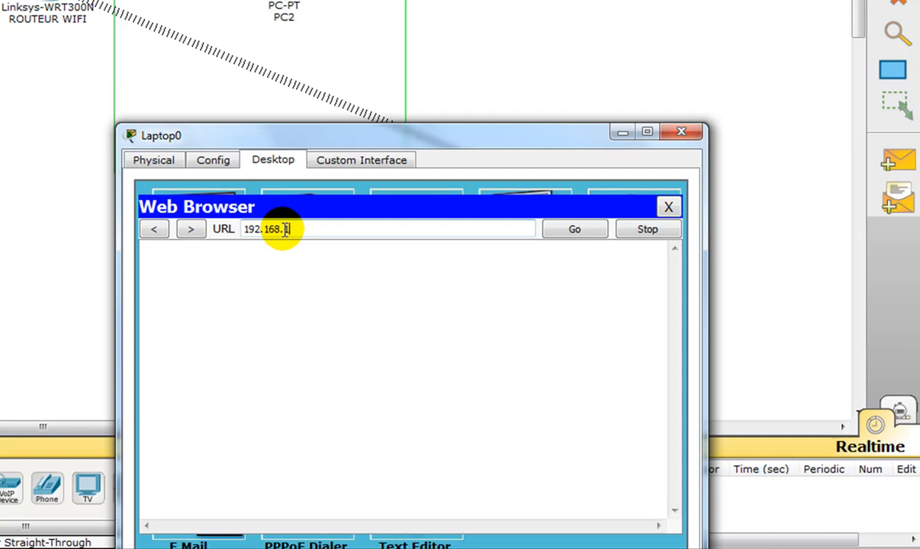
text(192.168.1.1)
key(Return)
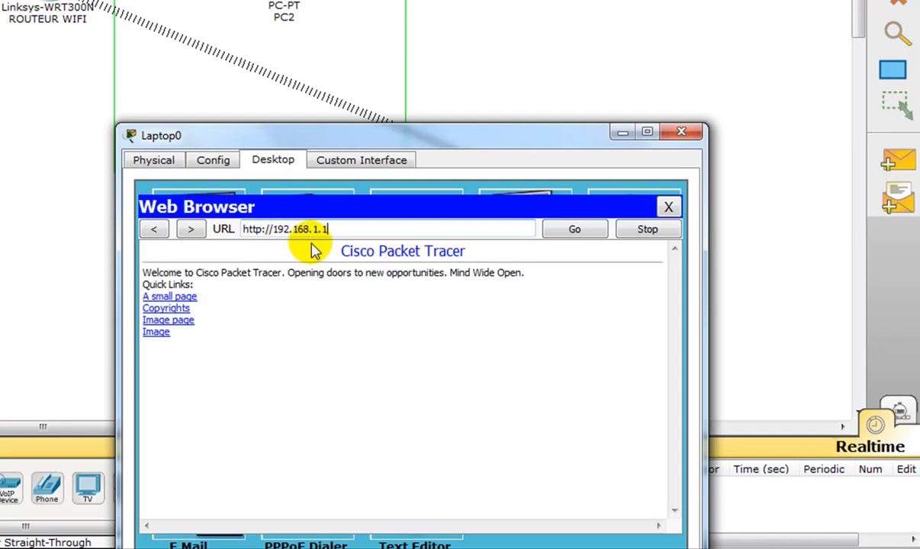
click(681, 135)
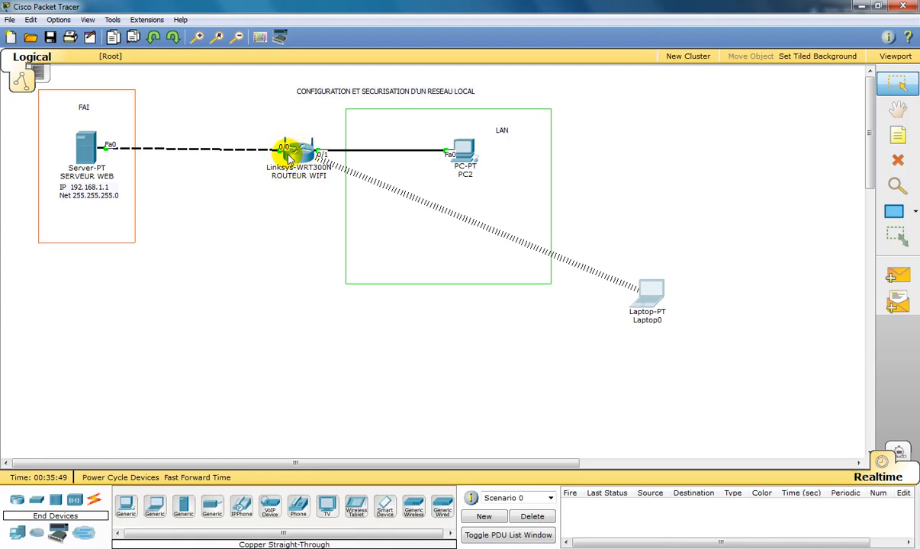
mouse_move(300, 156)
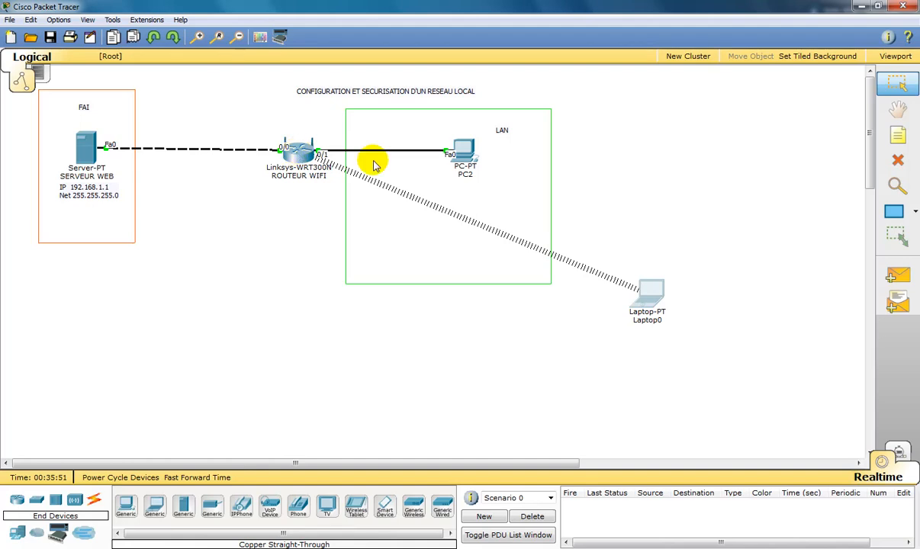